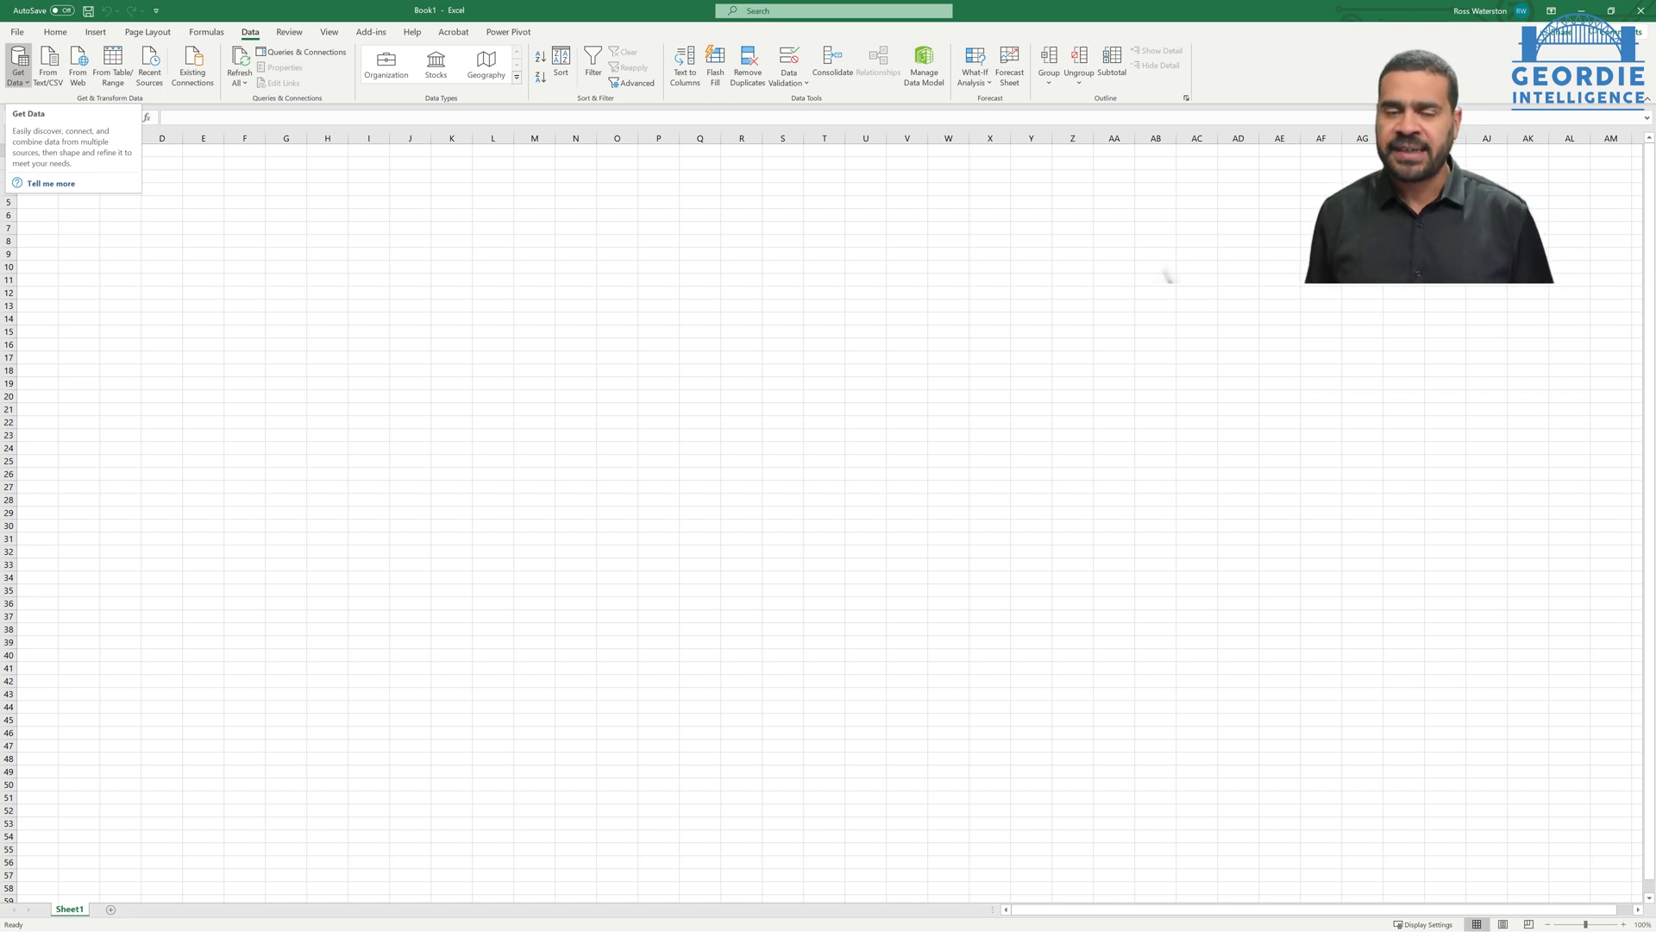
- Import the file list from the folder j:\excel and open it for transformation in the Power Query Editor
click(18, 68)
mouse_move(87, 105)
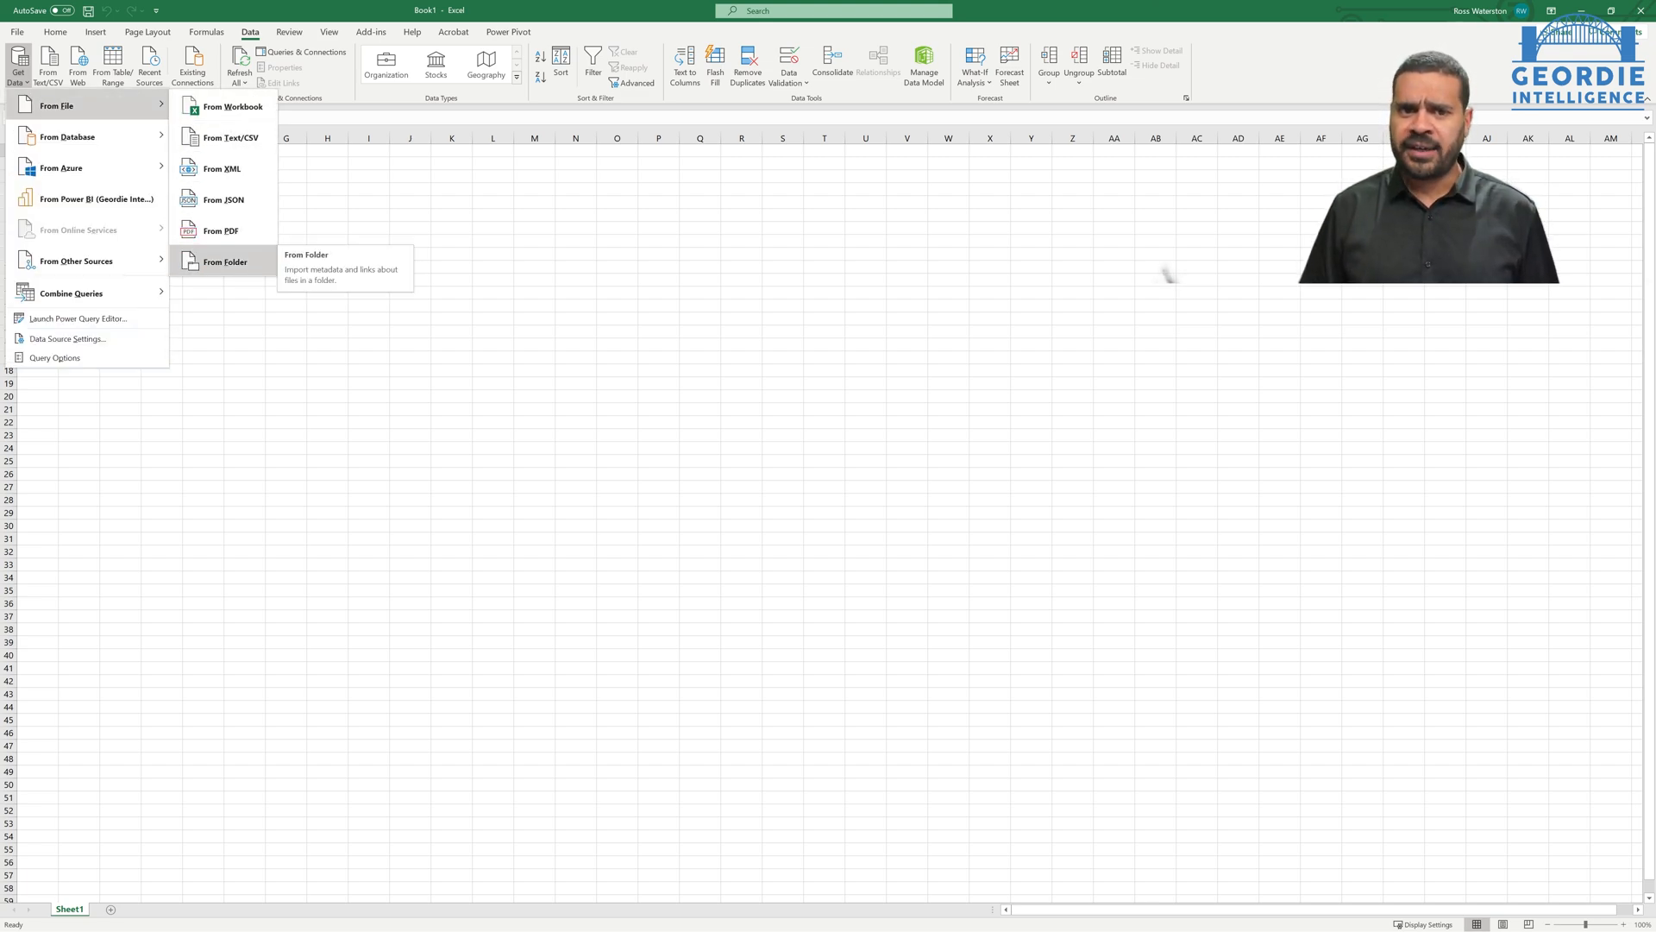
click(225, 261)
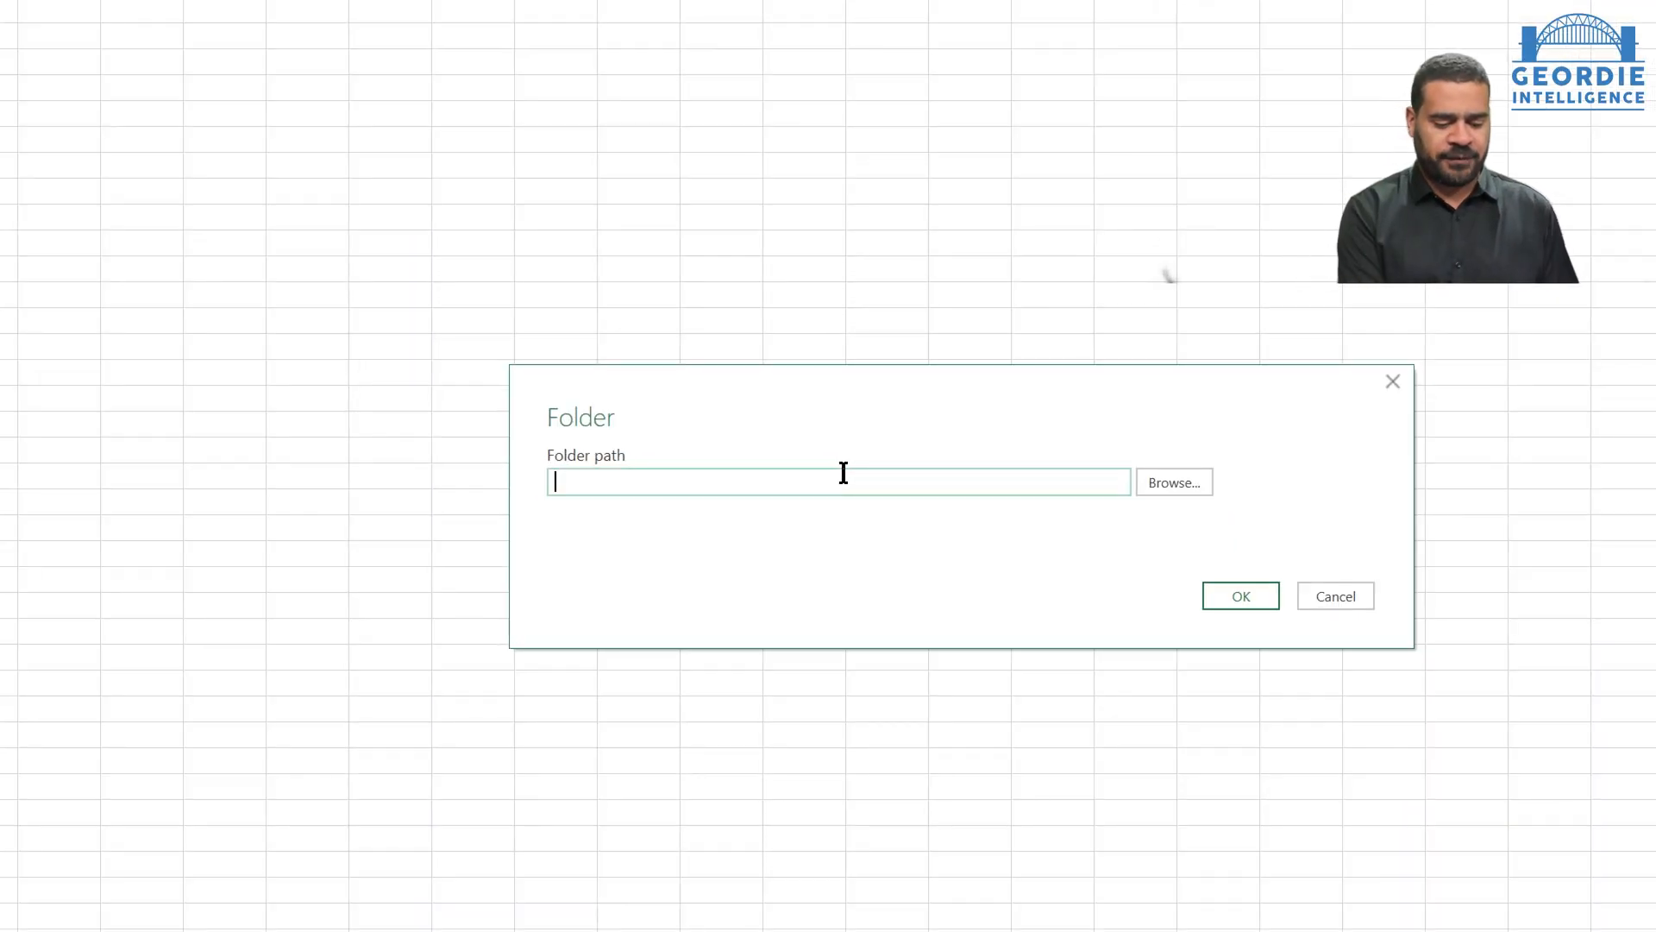
text(j:\excel)
key(Return)
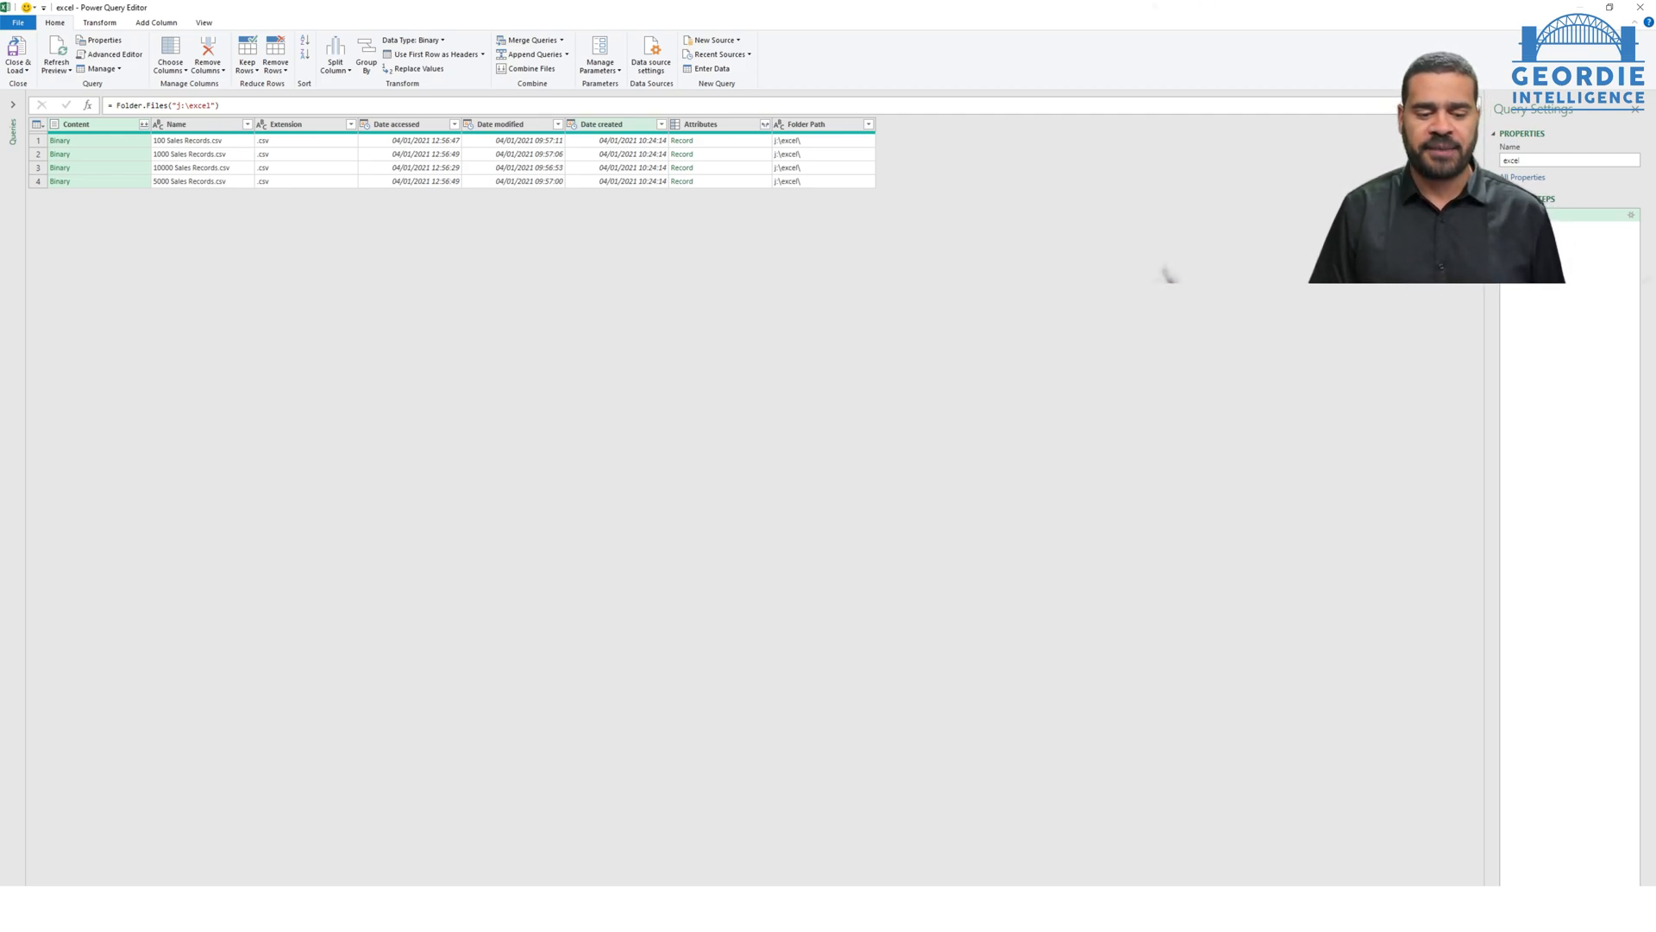
- Examine the date/time filter options for the Date created column, such as Is Latest
click(661, 124)
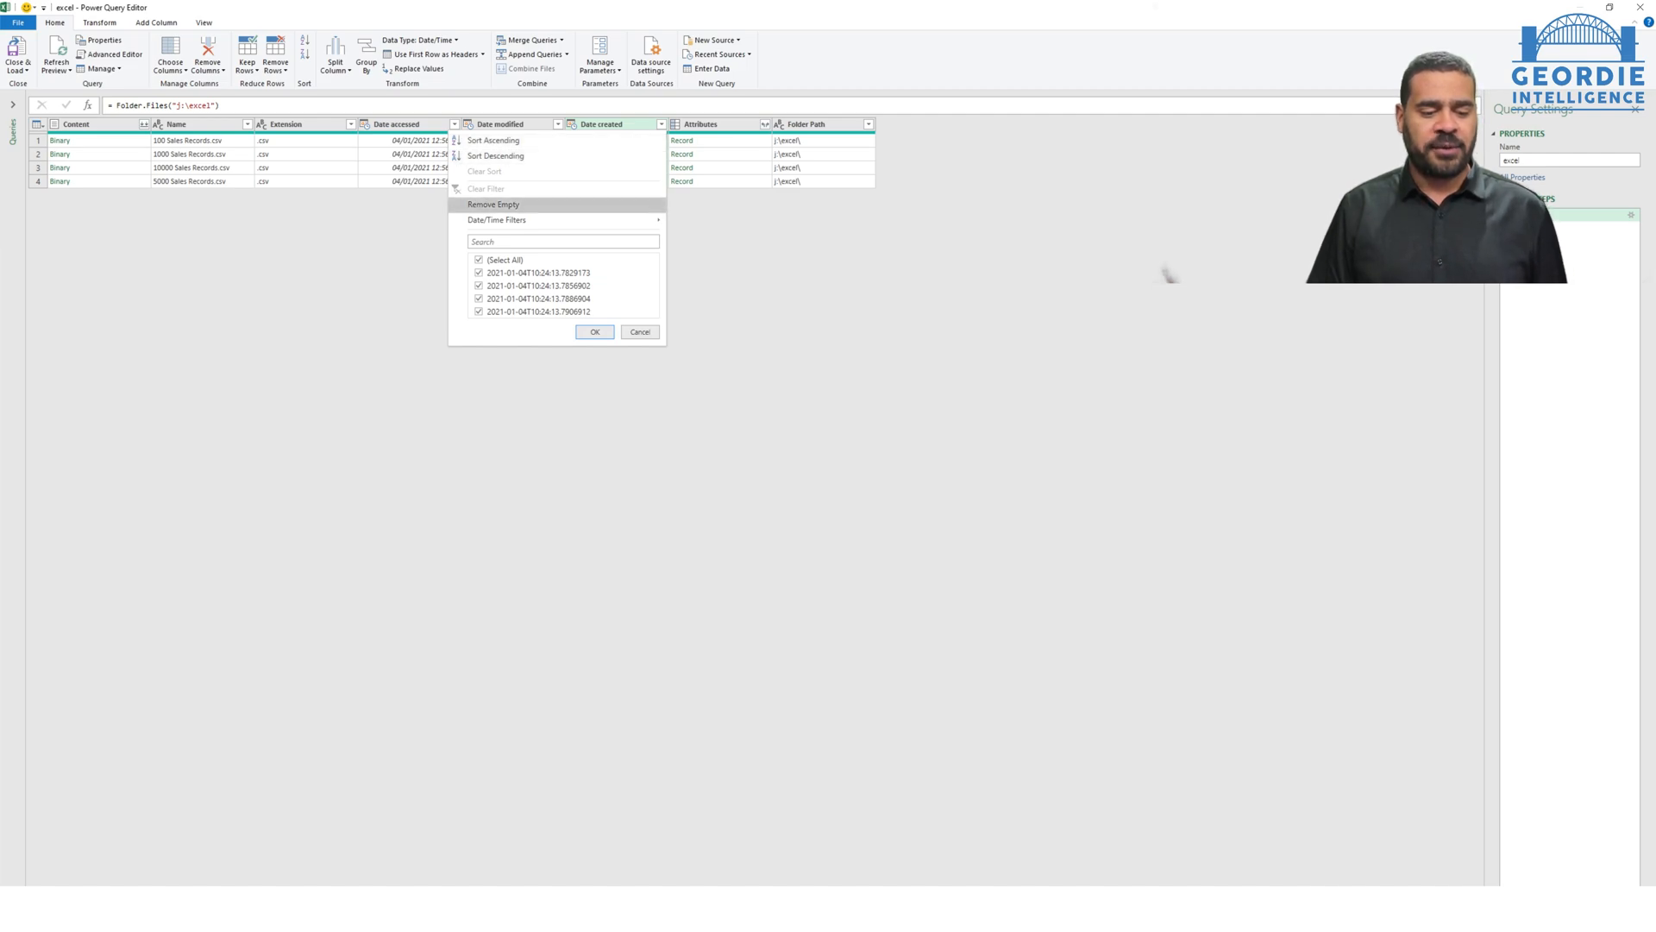
mouse_move(595, 220)
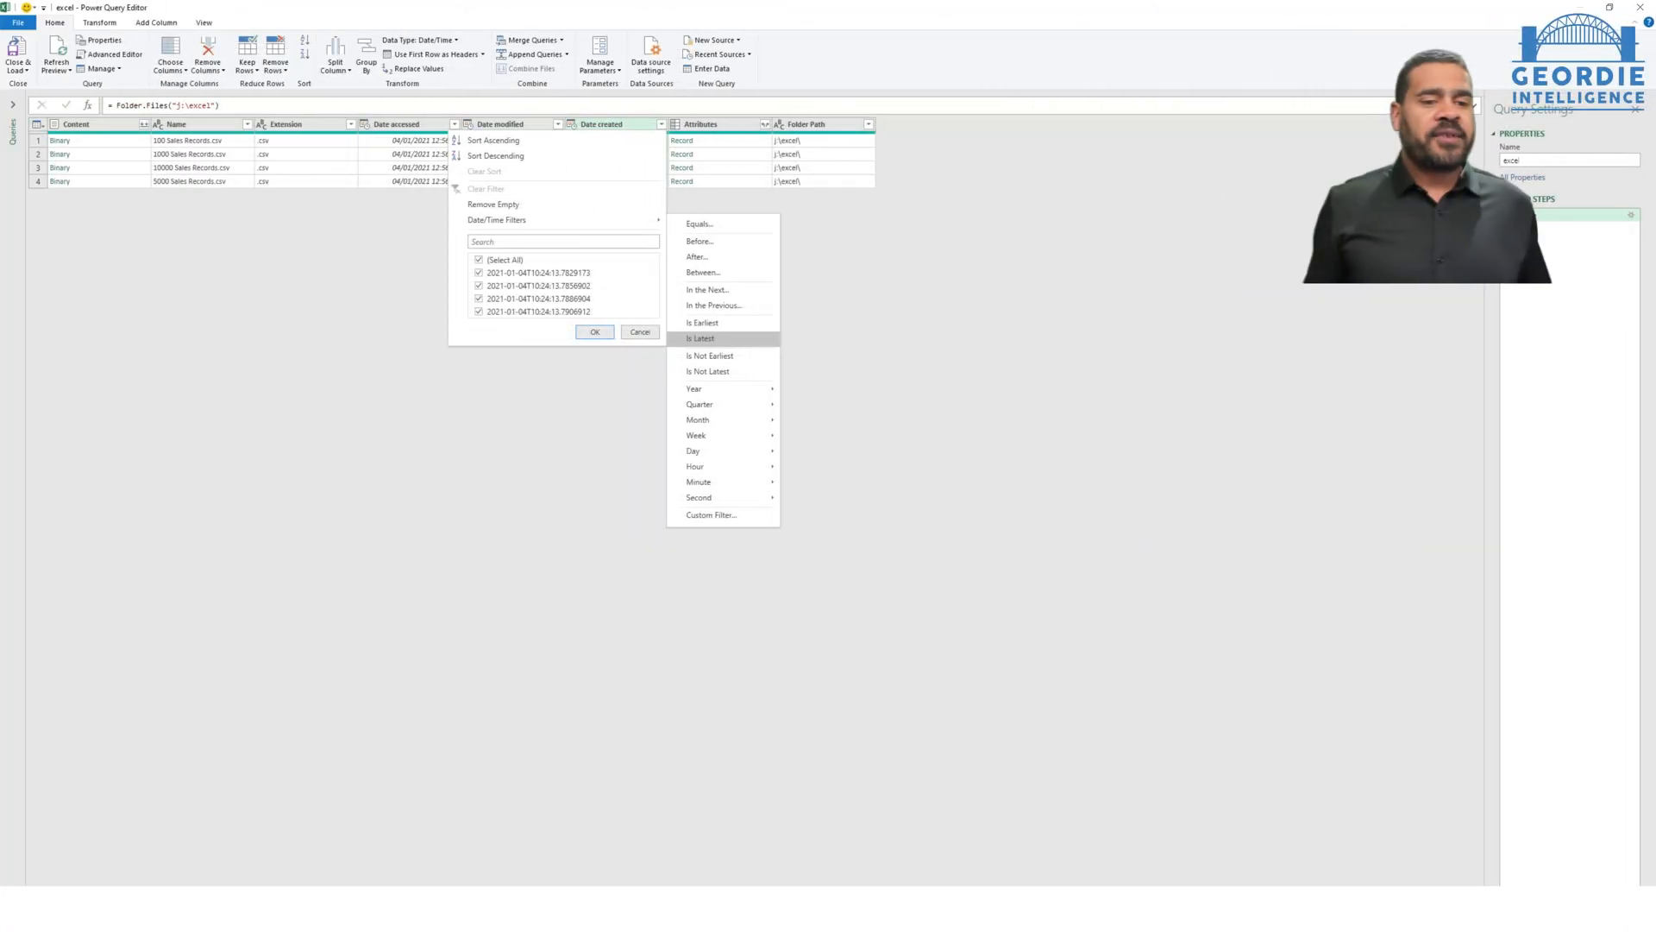
key(Escape)
key(Escape)
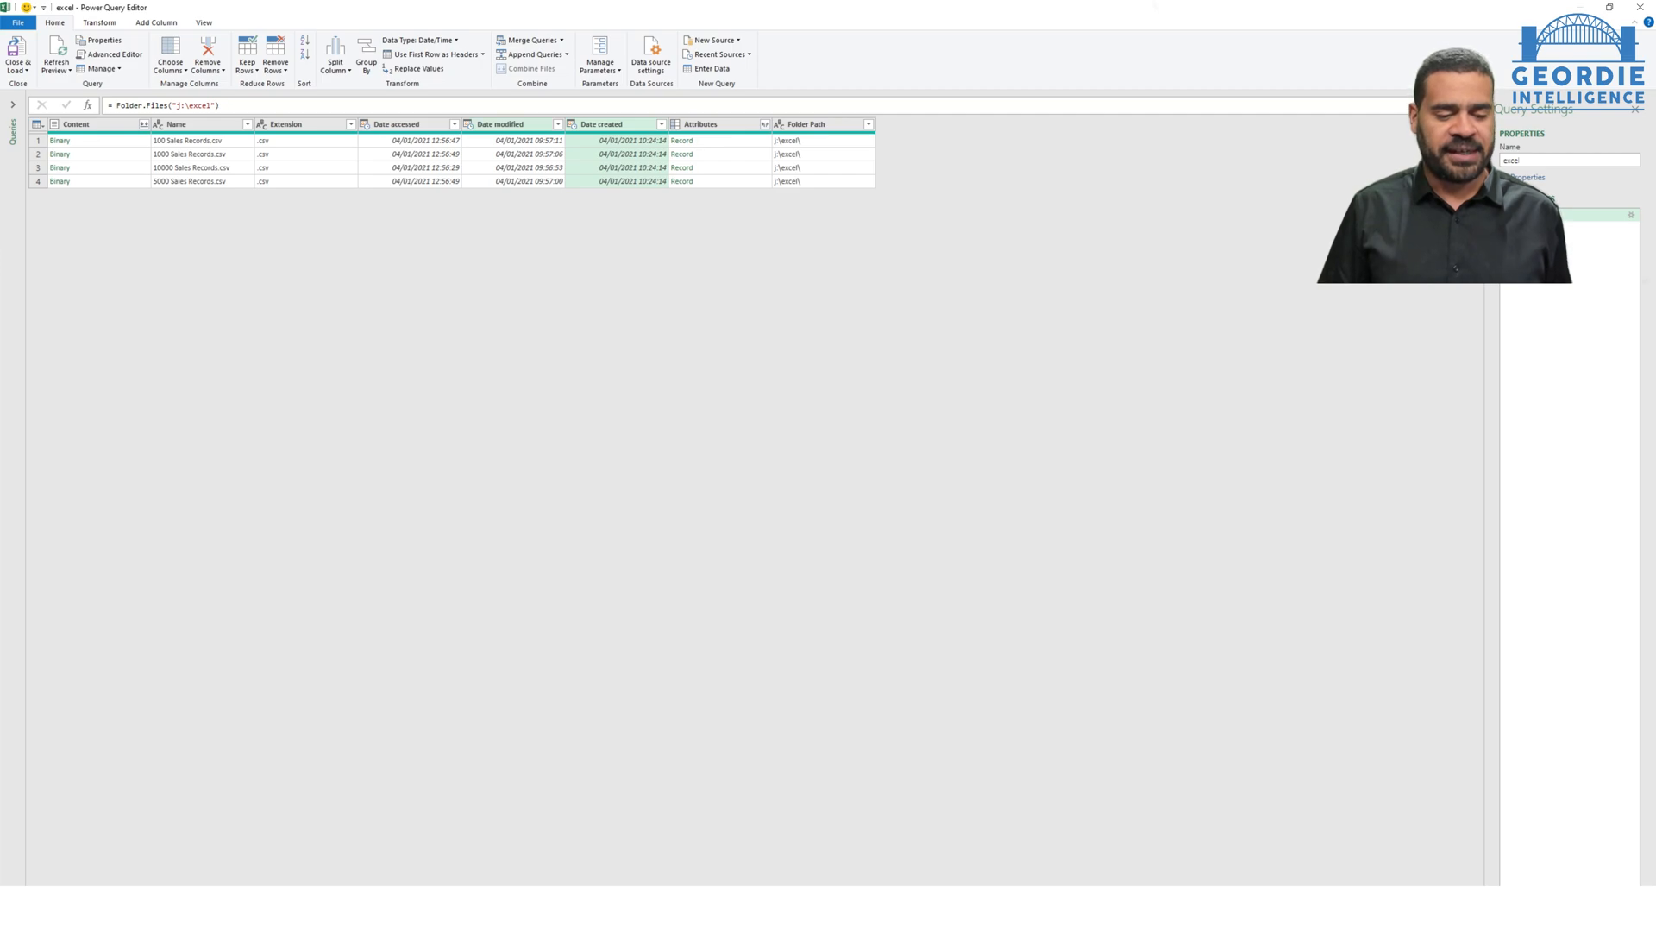
- Sort the file list by Date modified in descending order and add an index column starting from 1
click(558, 125)
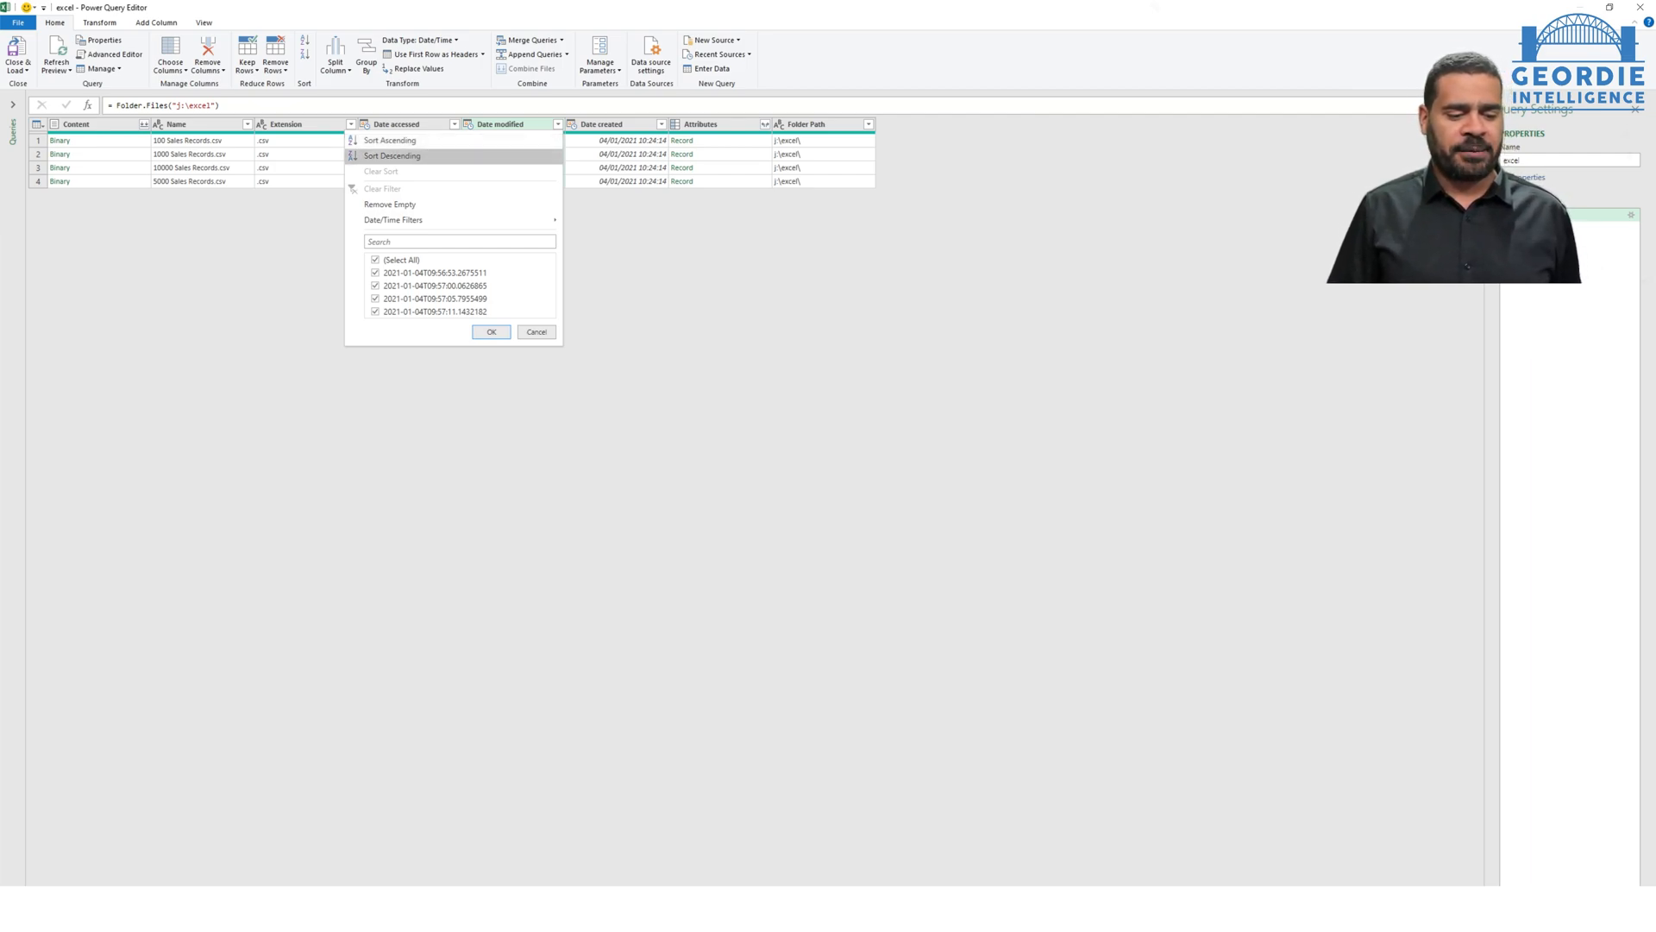
click(393, 155)
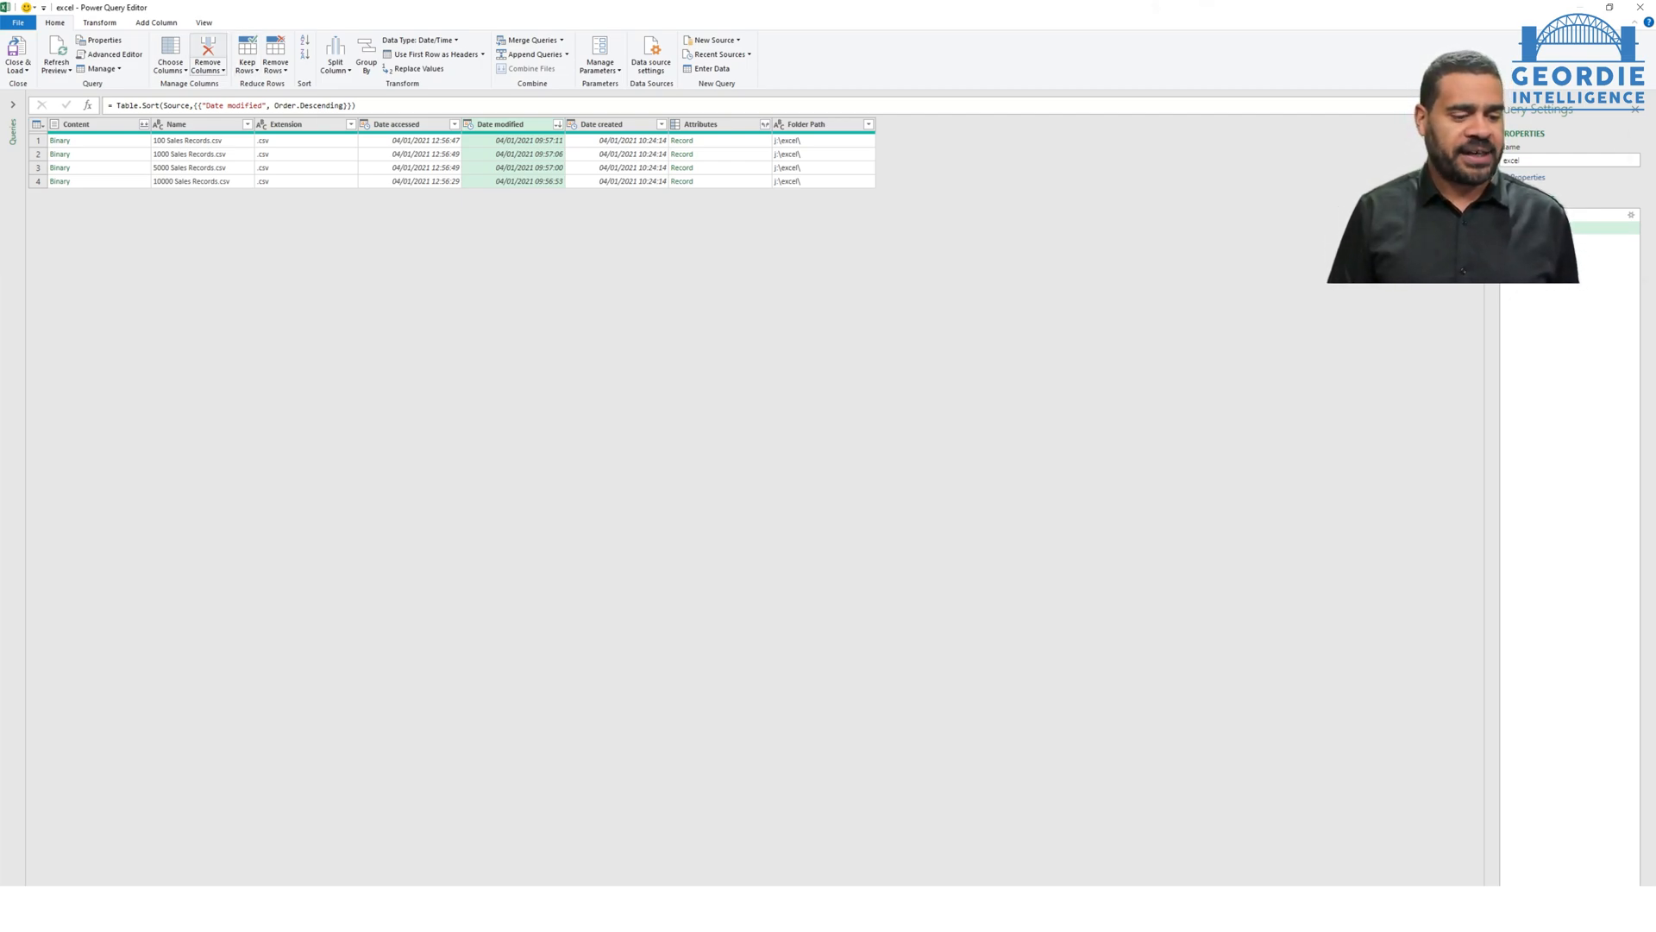
click(156, 22)
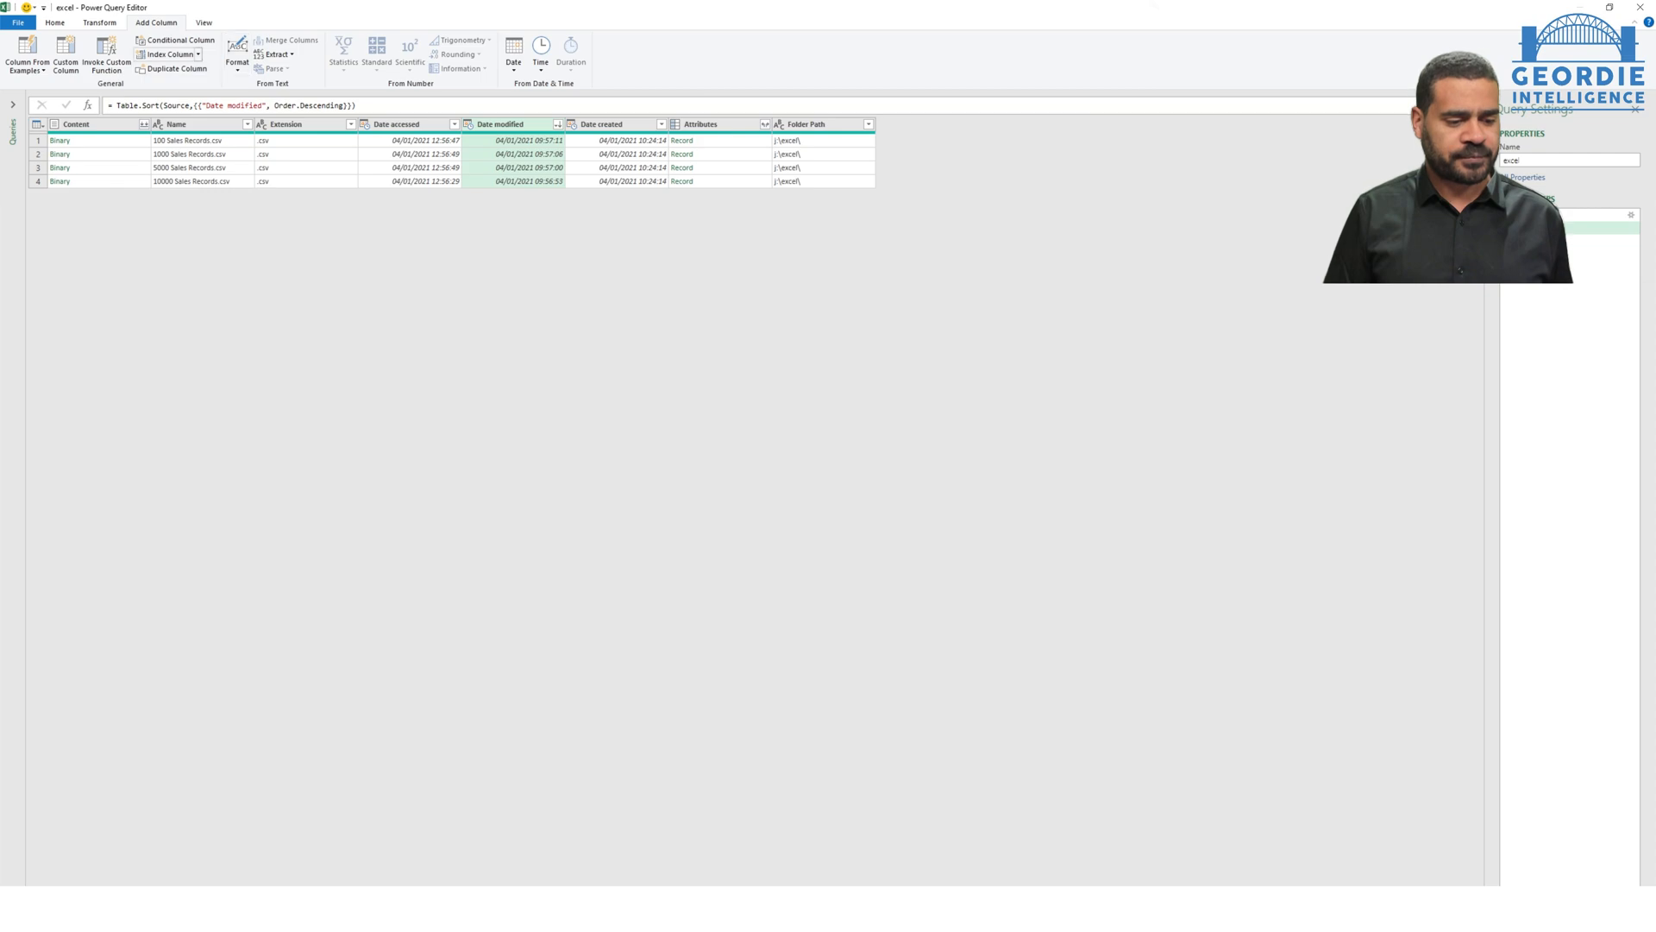
click(197, 53)
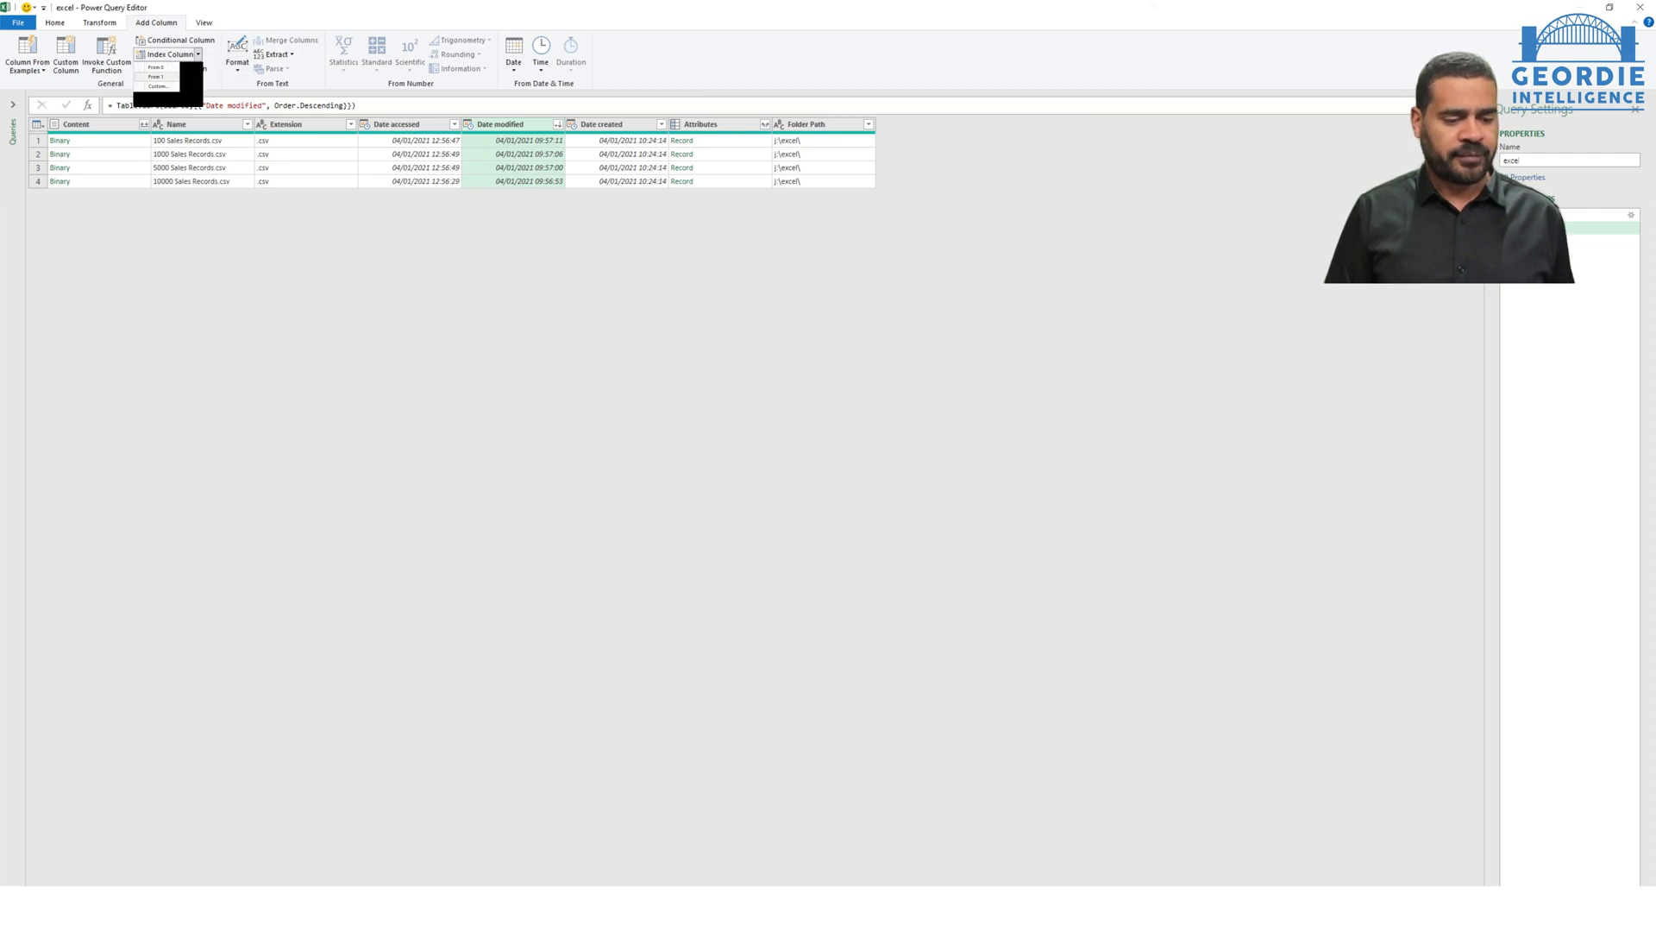
click(156, 76)
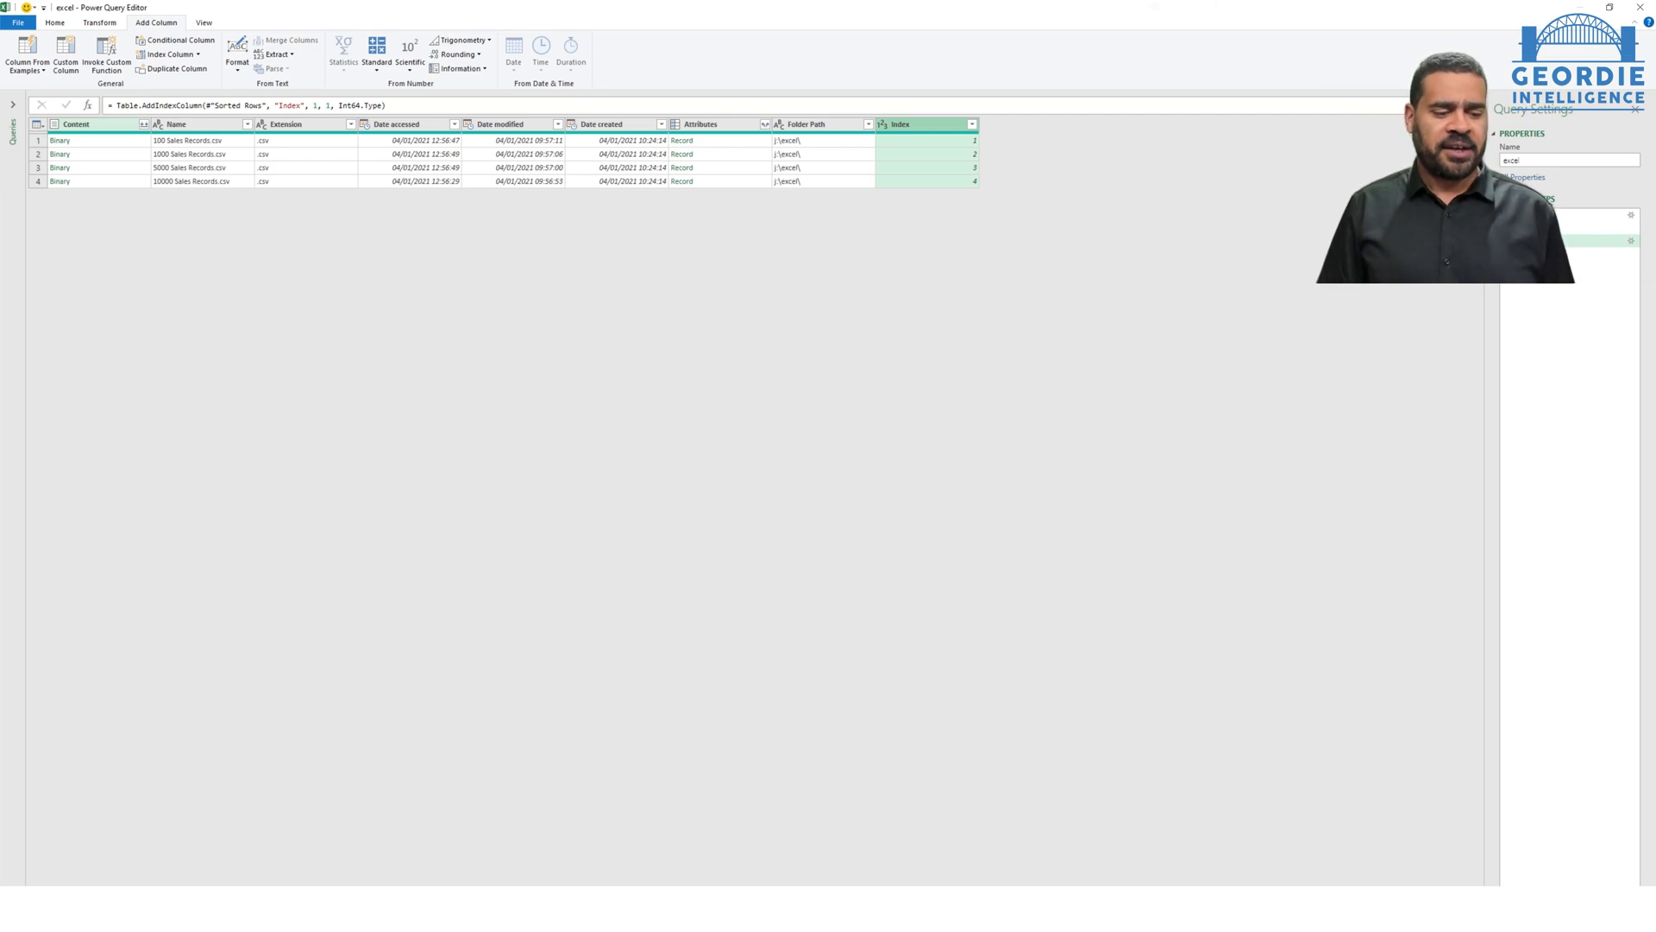
- Remove all columns except Index and Content
ctrl+click(91, 124)
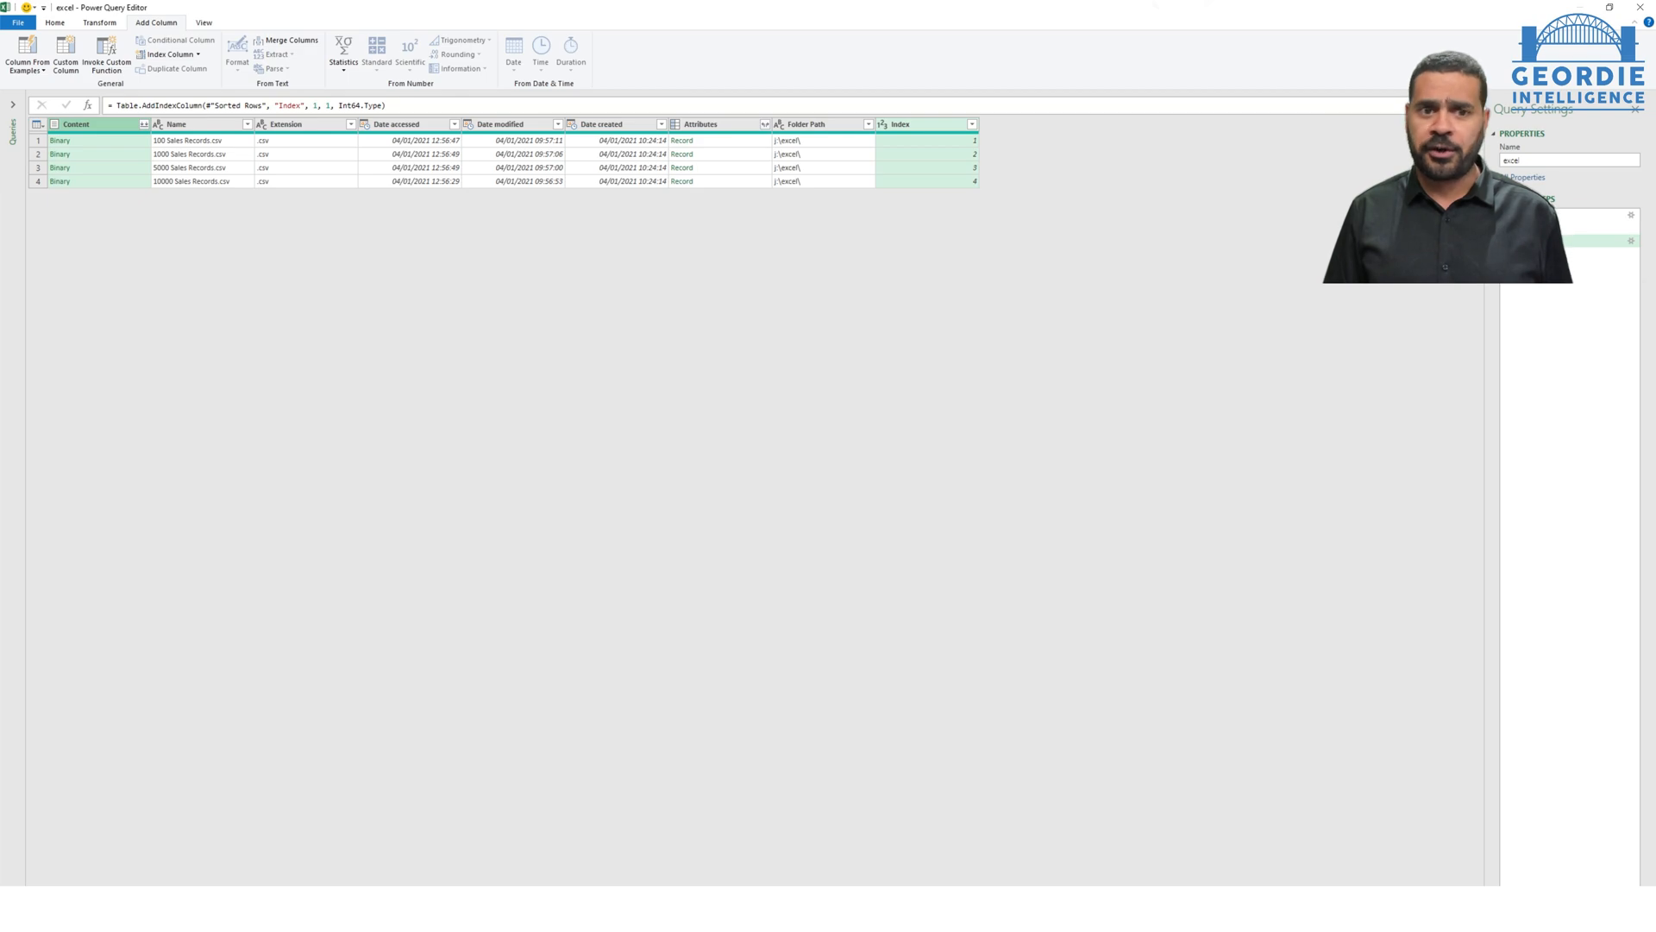
right_click(113, 124)
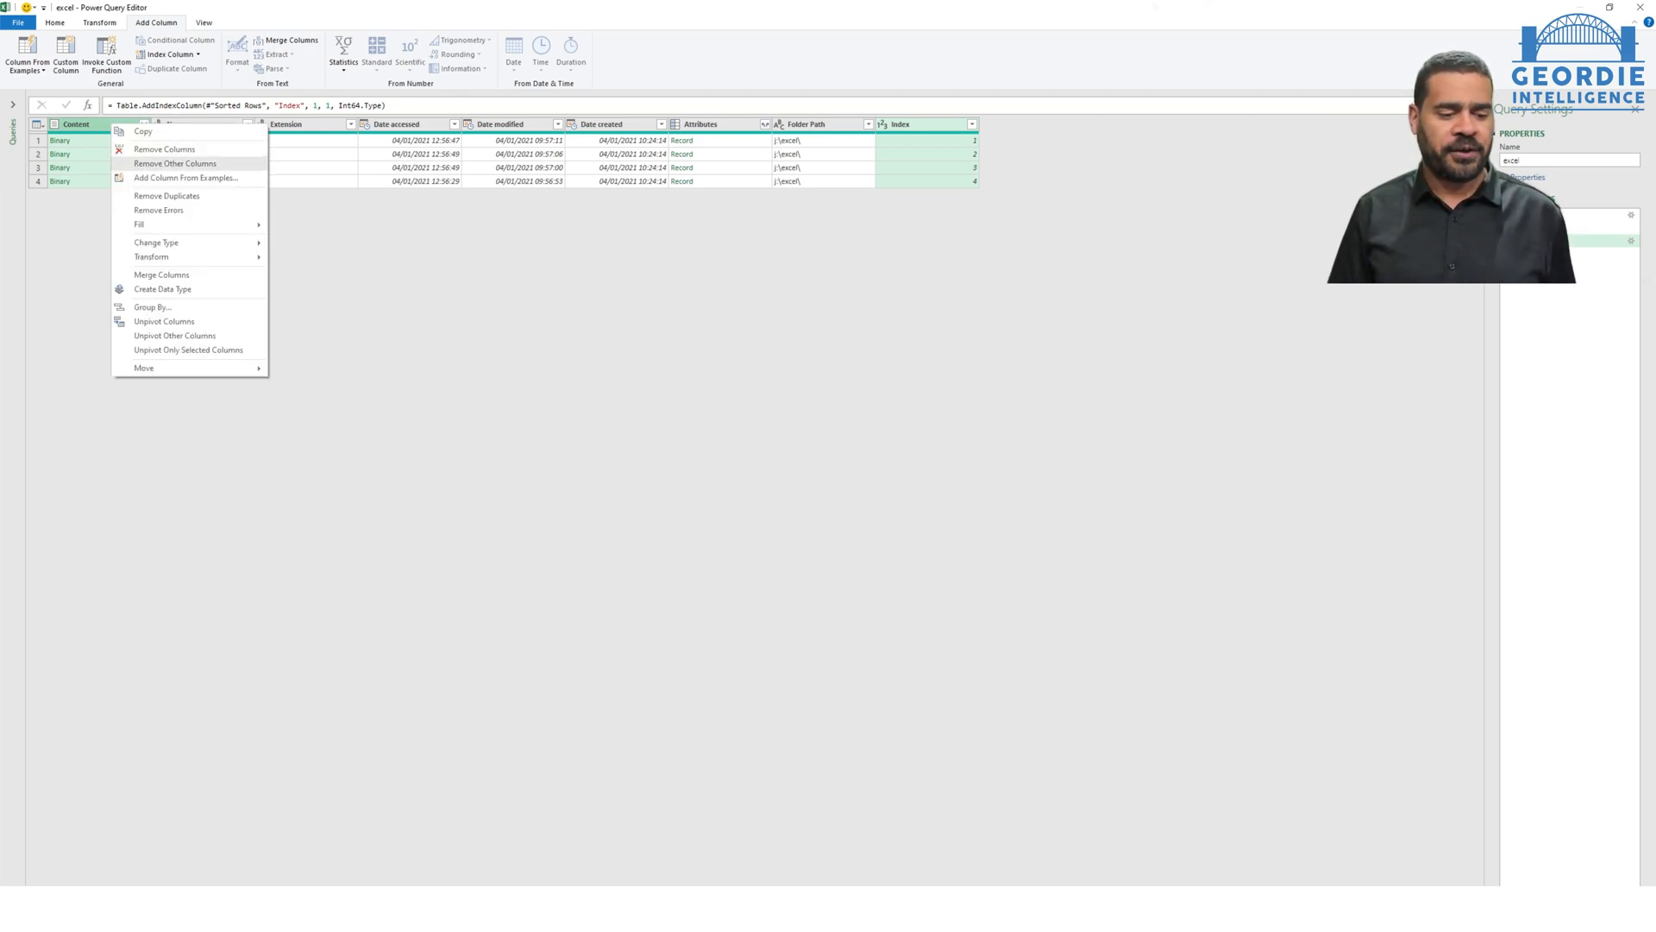
click(175, 163)
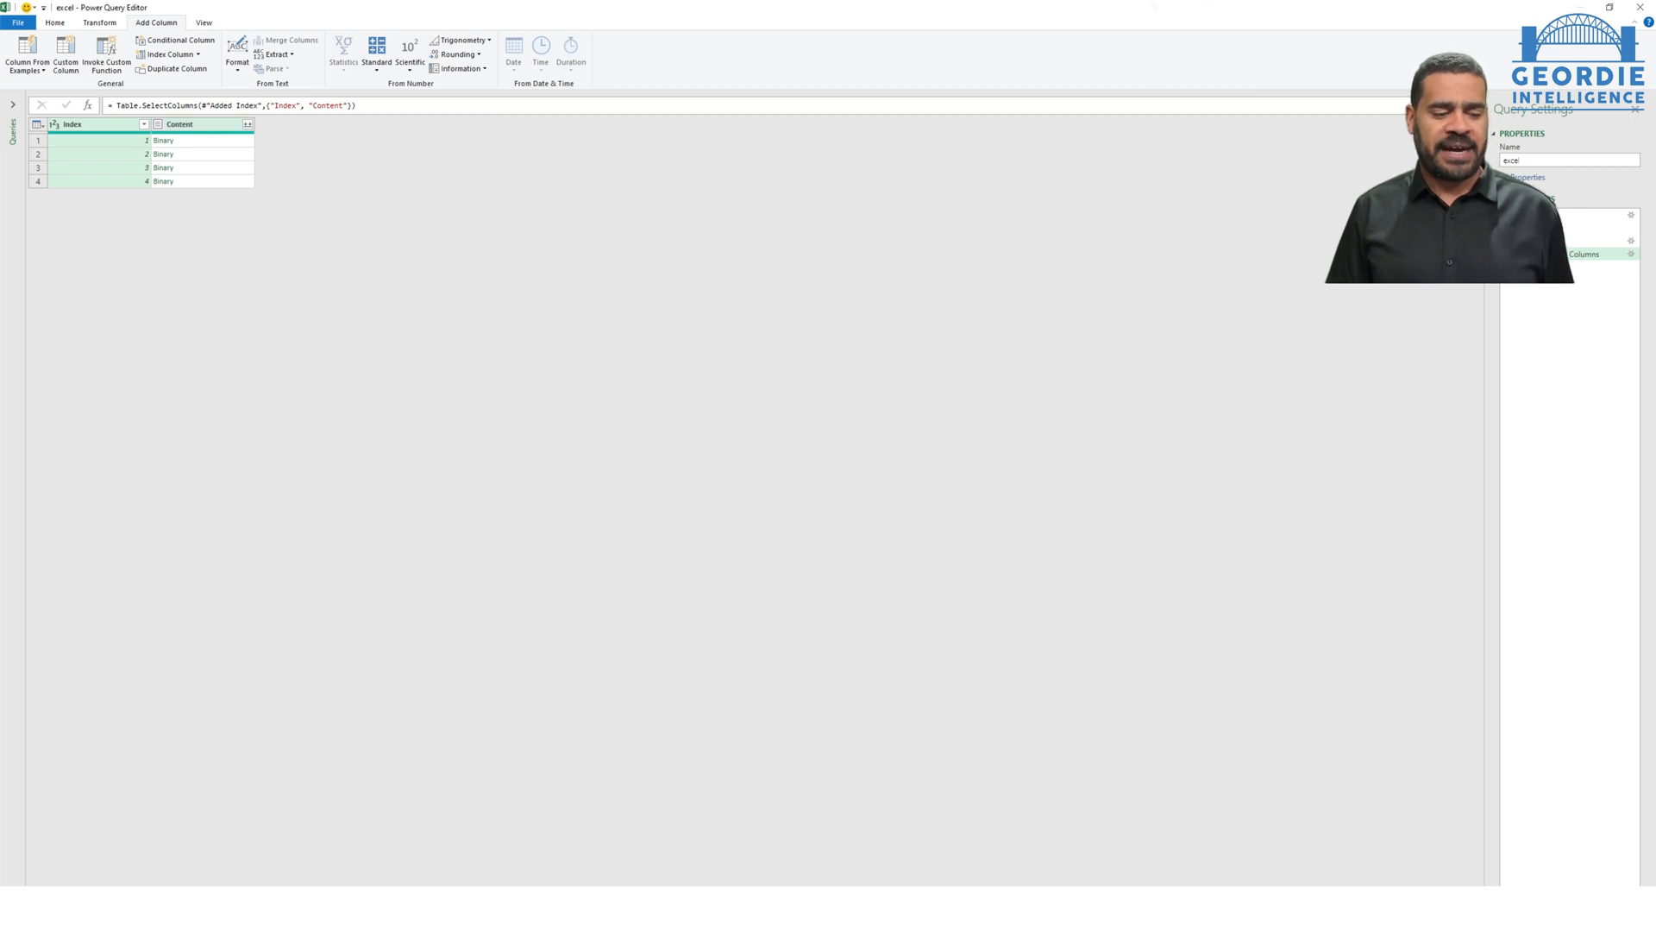
- Combine the files in the Content column, using the first file as sample and comma as delimiter
click(199, 125)
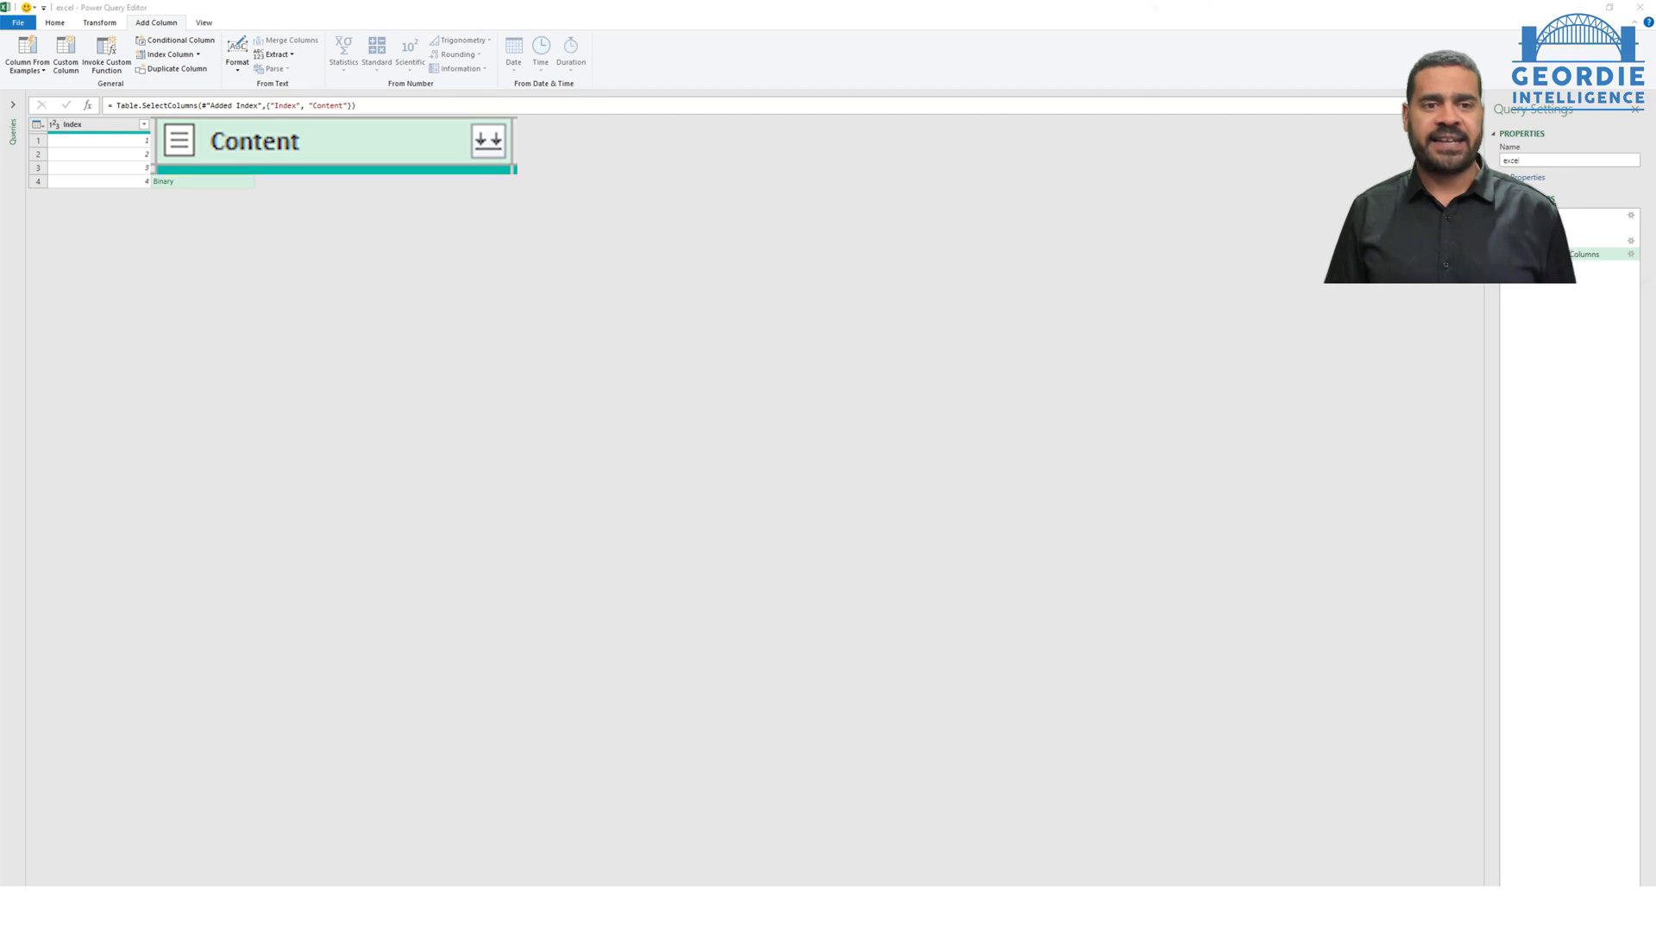
click(248, 125)
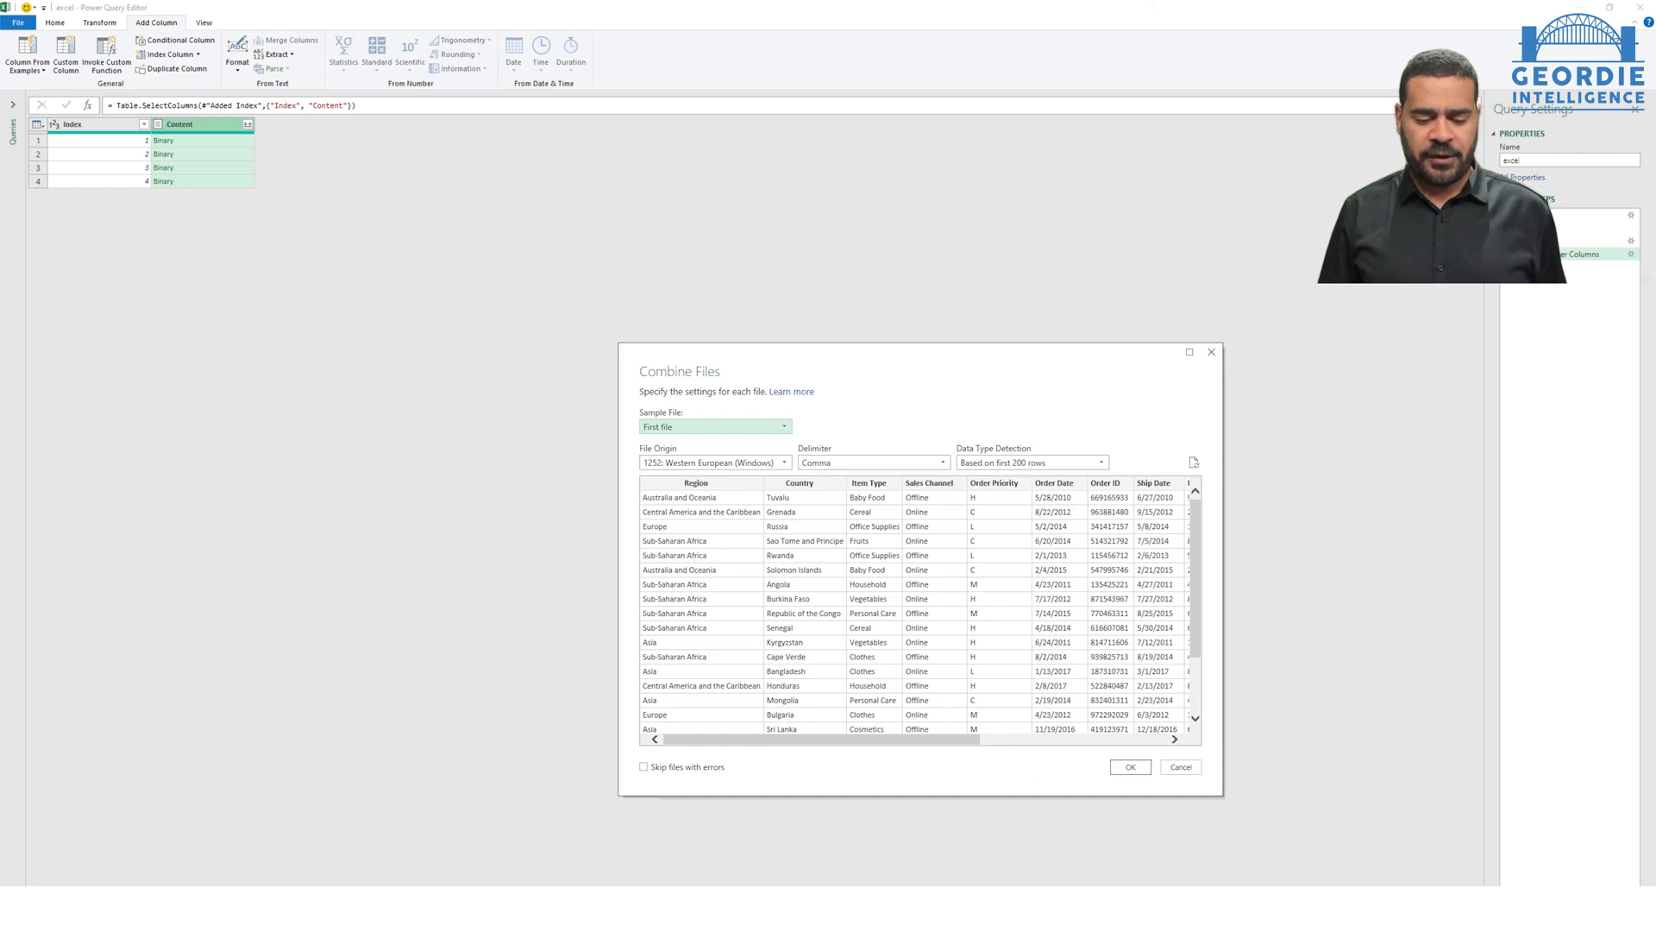
key(Return)
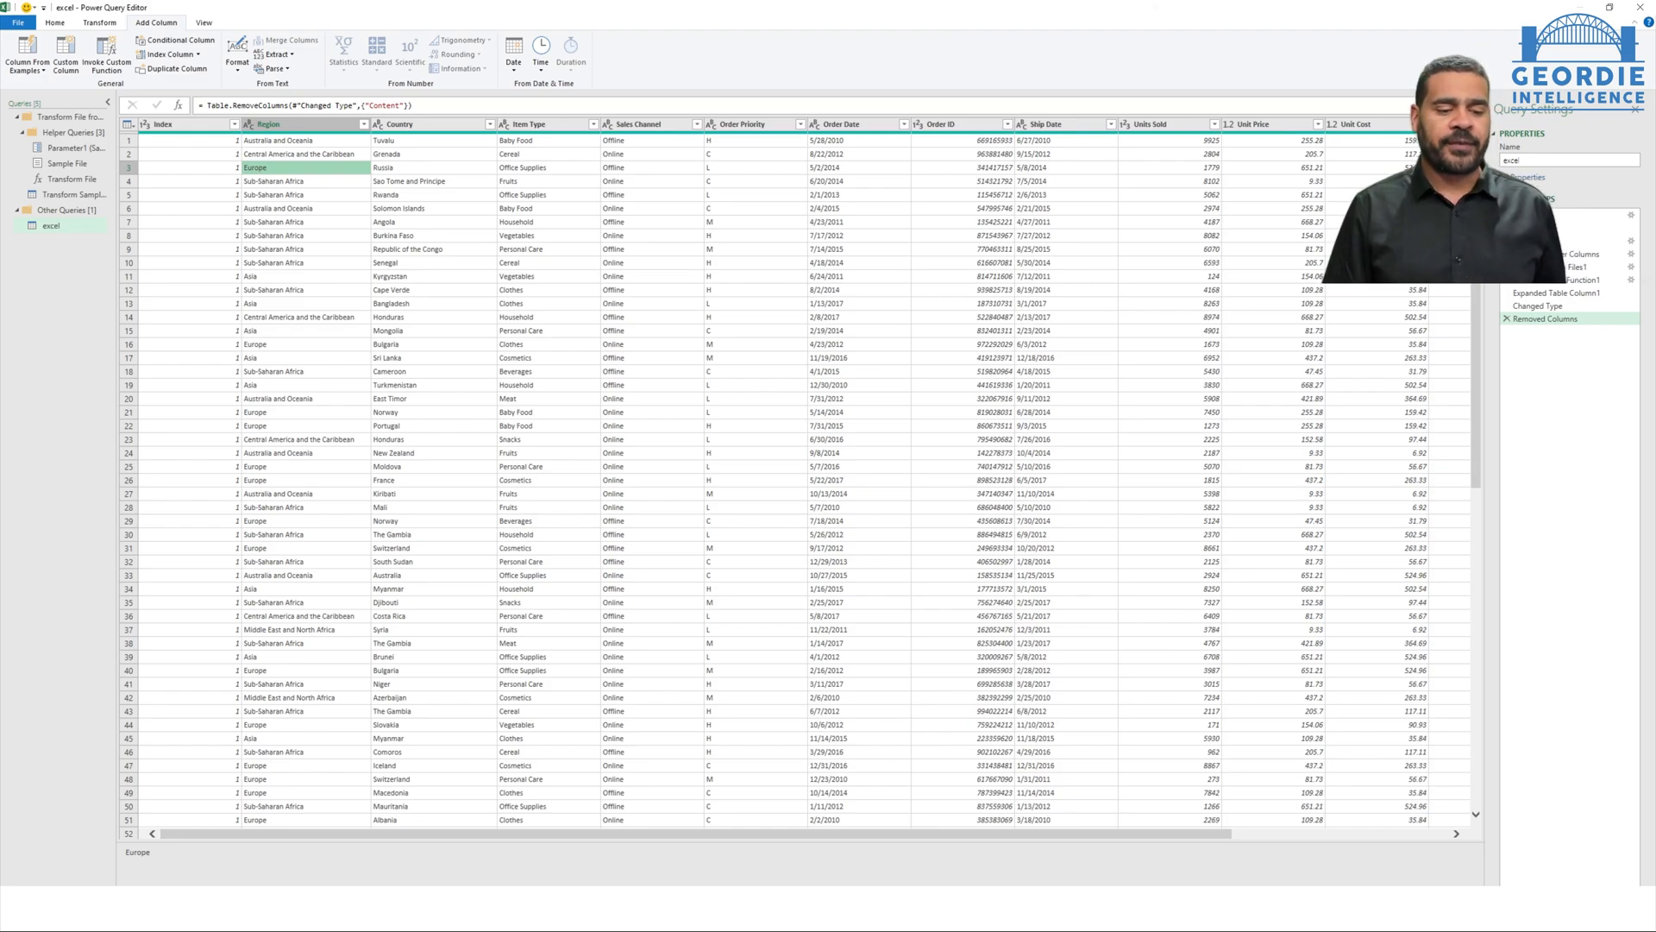
- Try to convert the Order Date column to the Date type, and delete that applied step
click(842, 124)
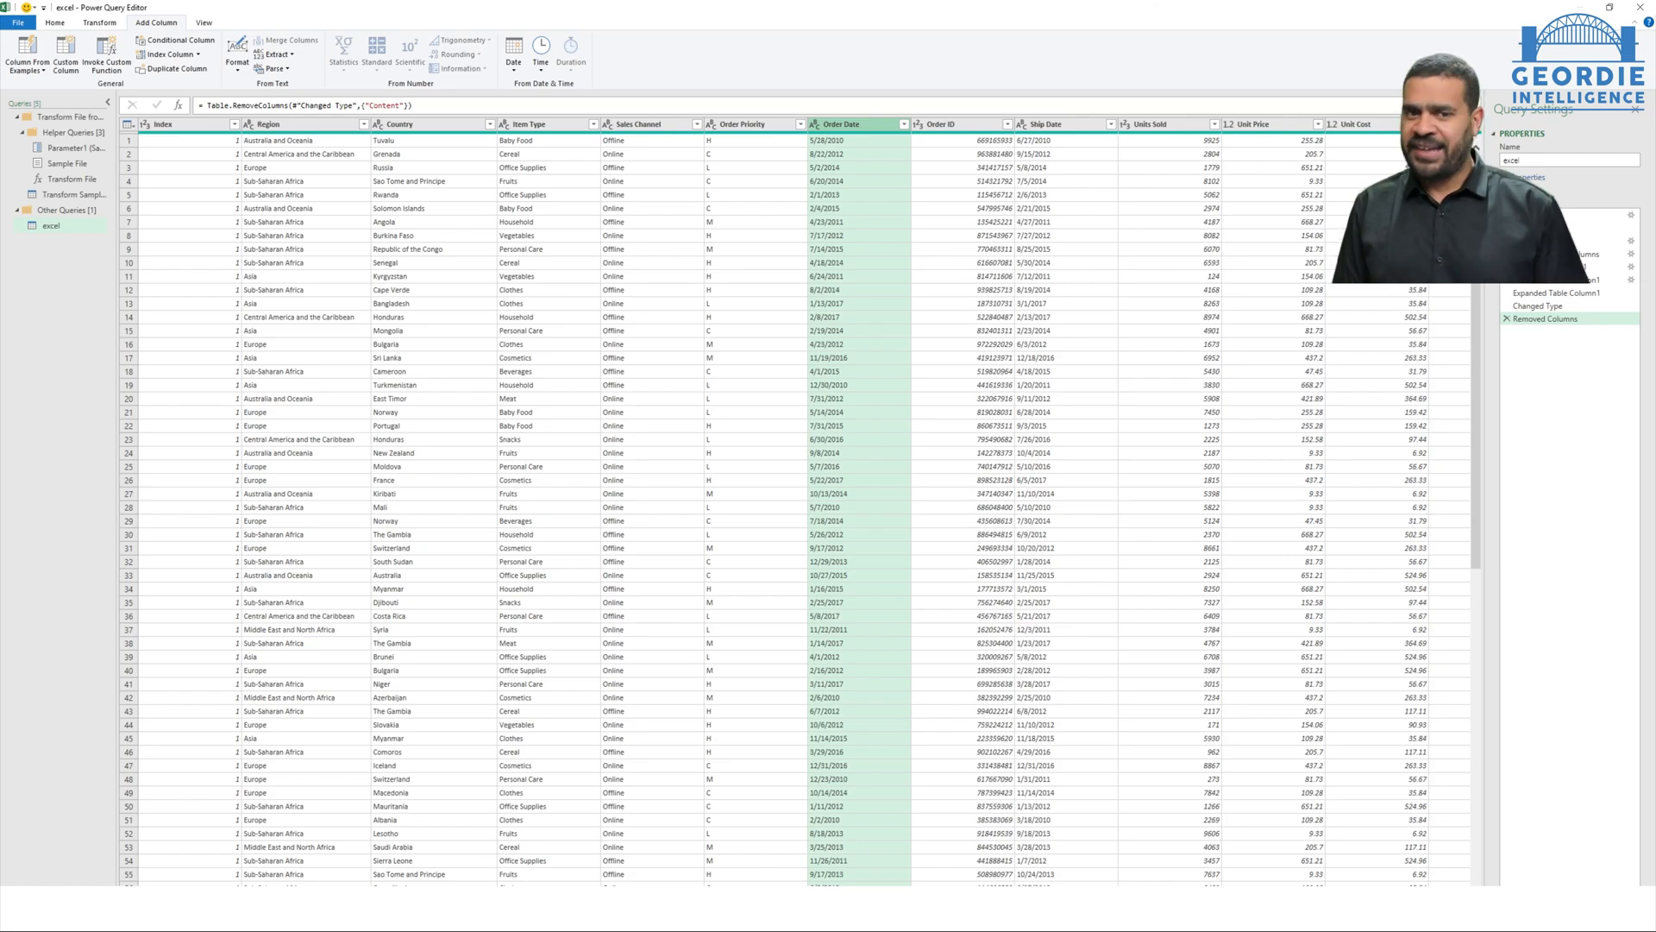
click(815, 124)
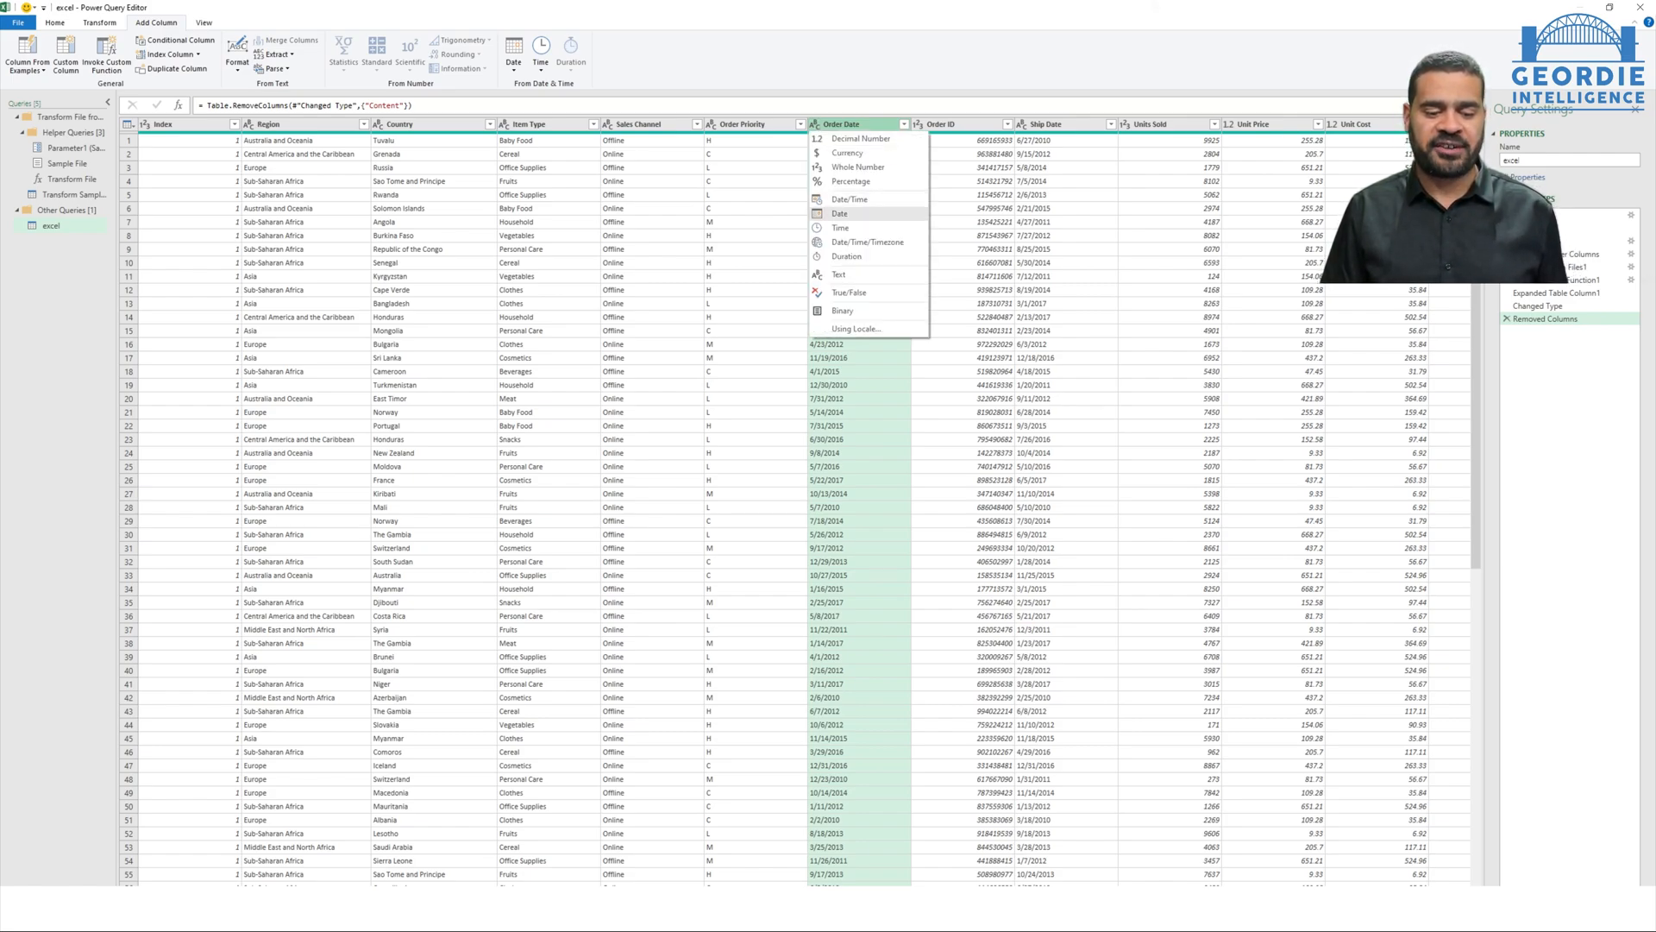
click(839, 213)
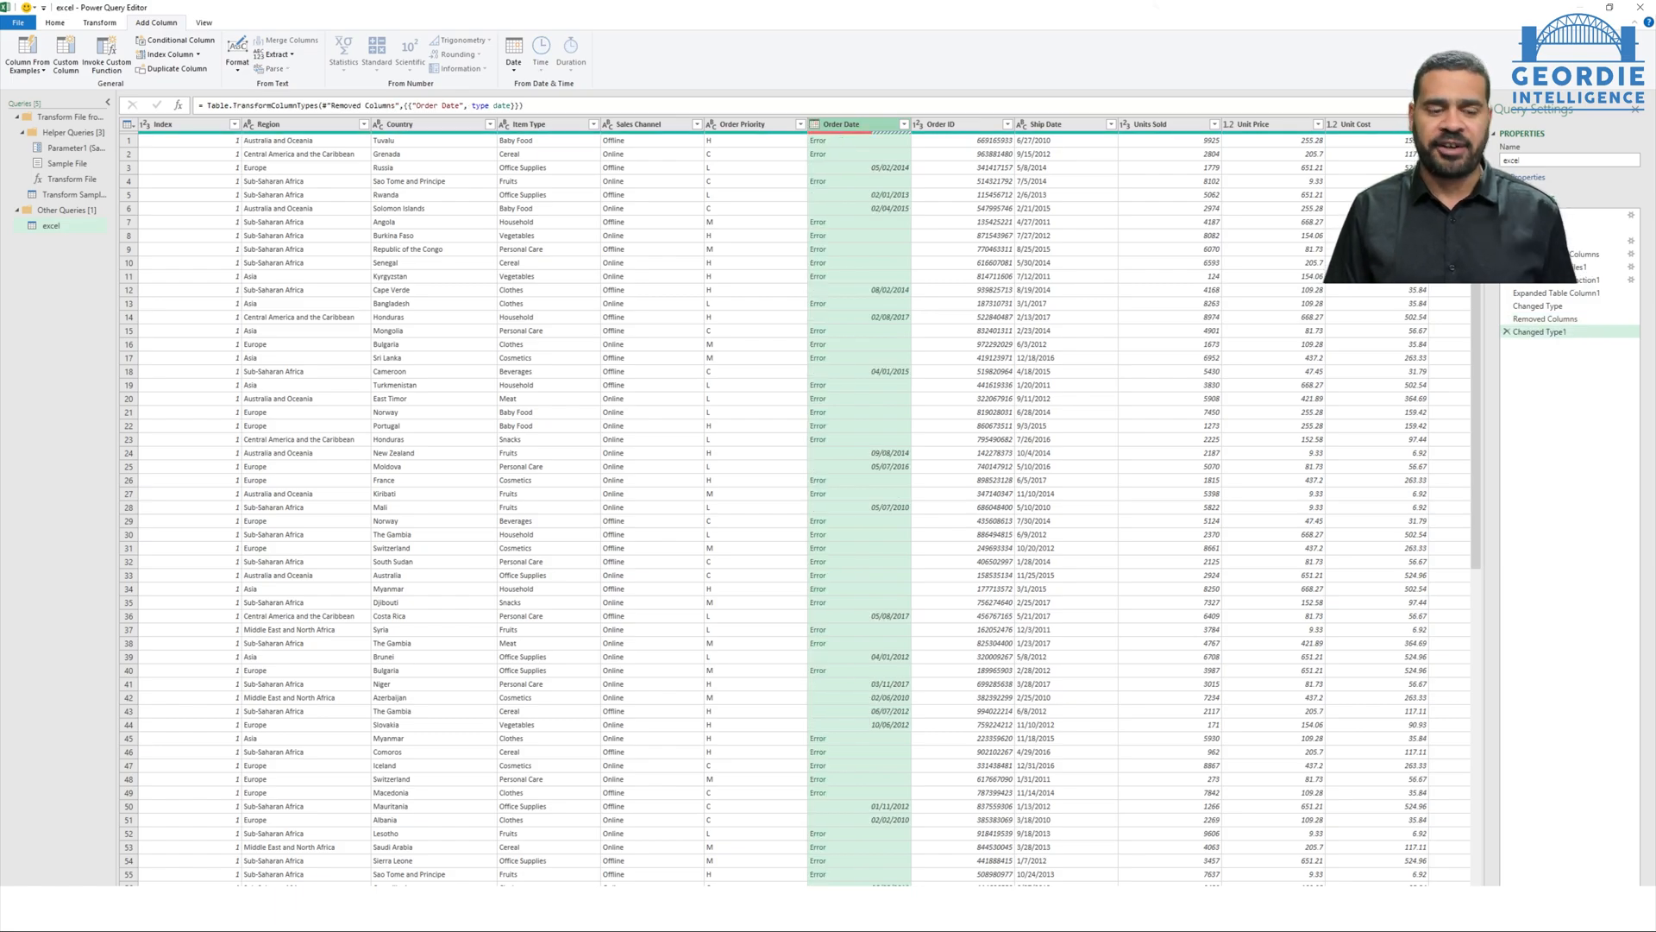
click(814, 124)
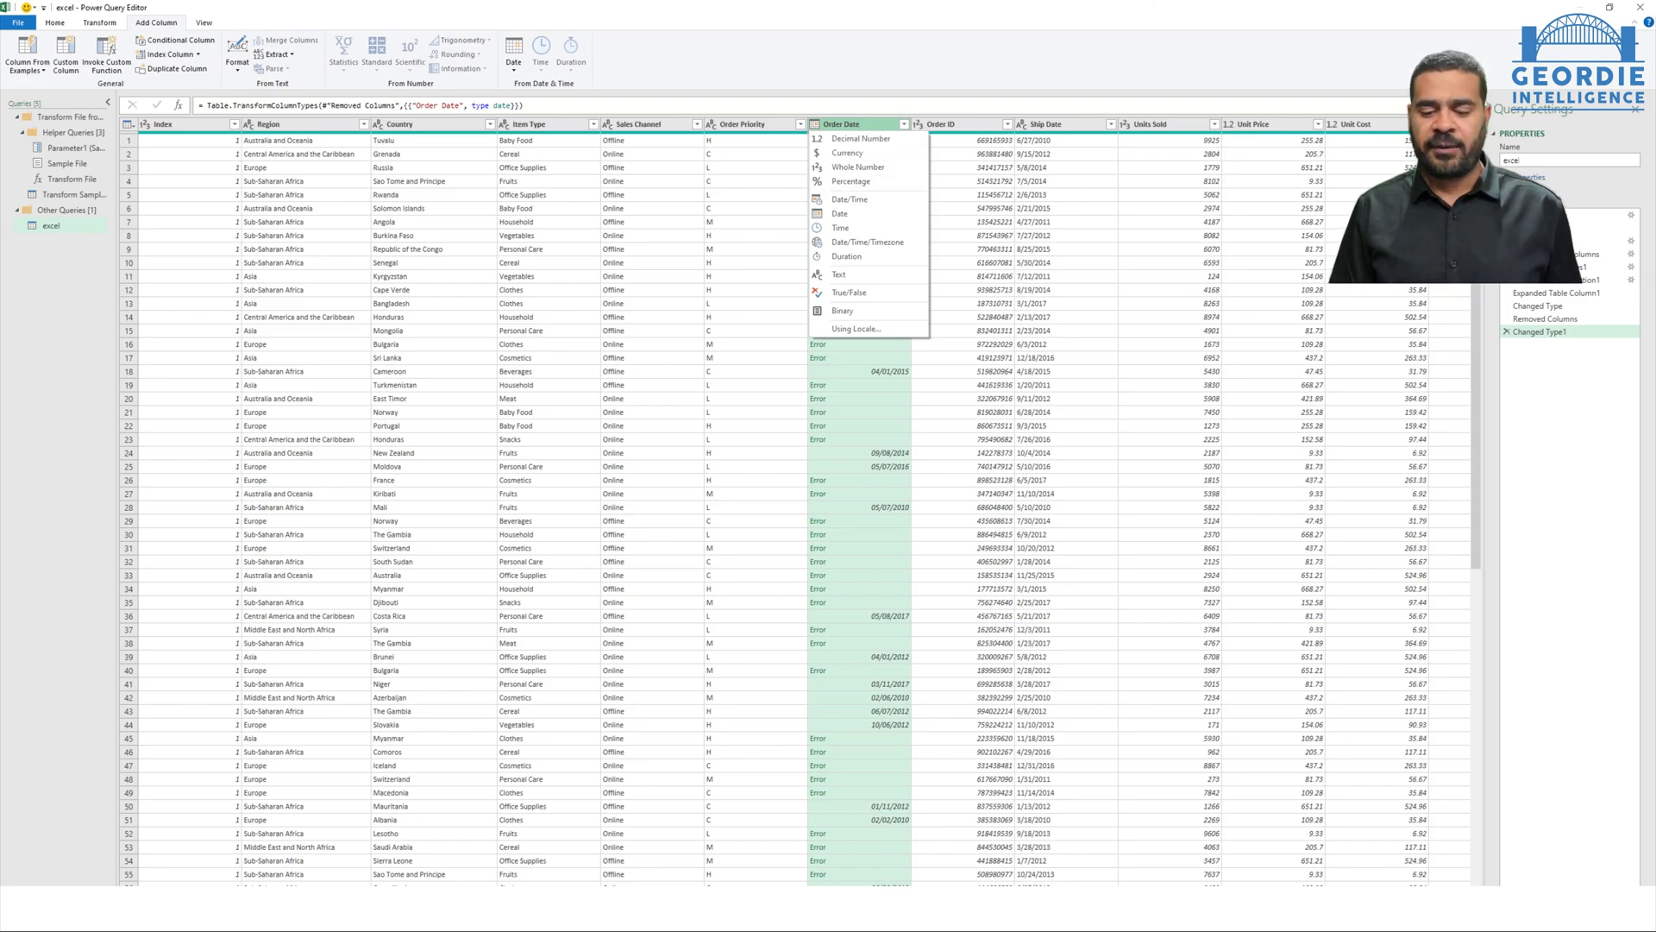
click(1507, 332)
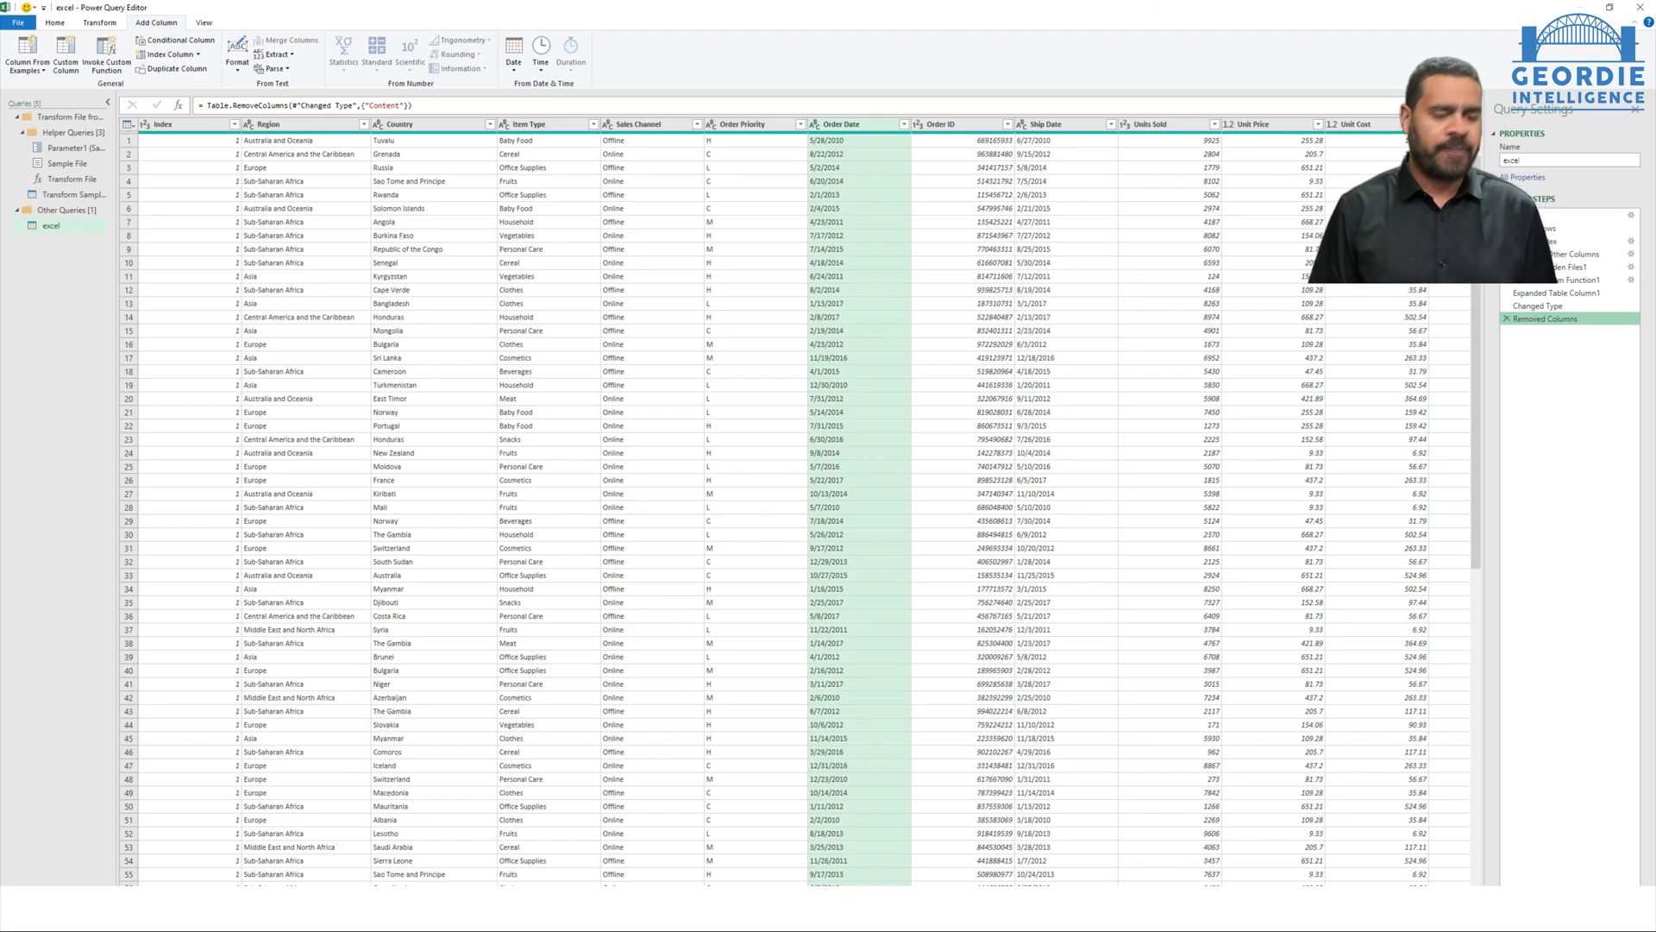
- Split the Order Date column by the custom delimiter "/" at each occurrence
right_click(858, 125)
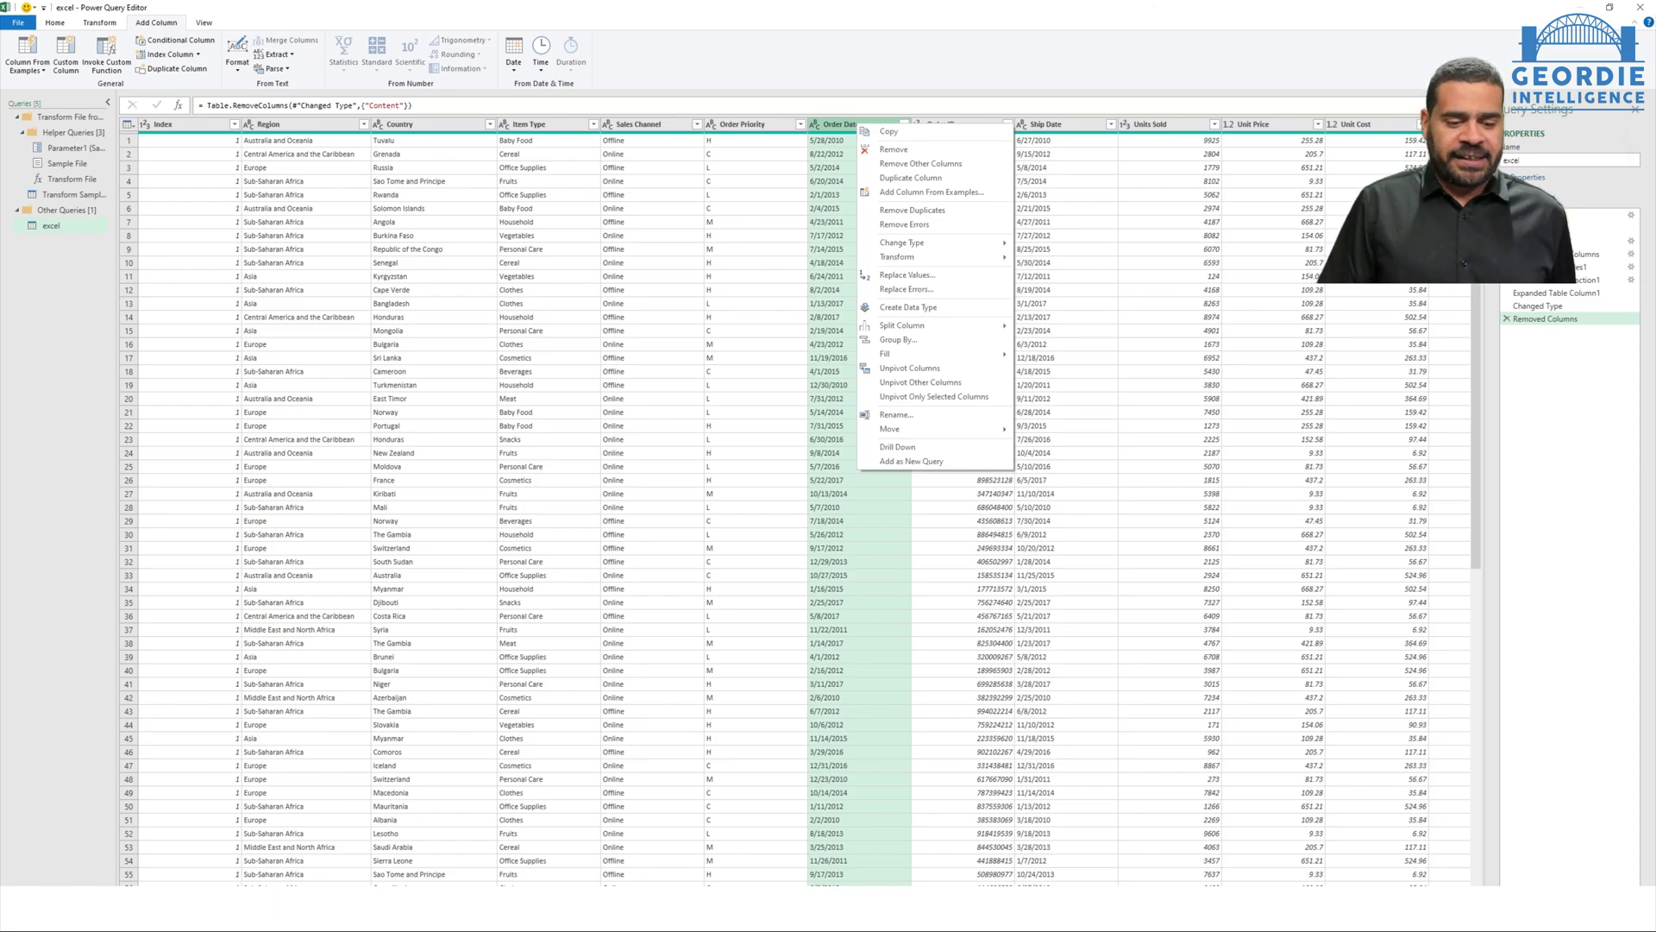
mouse_move(902, 325)
click(1065, 326)
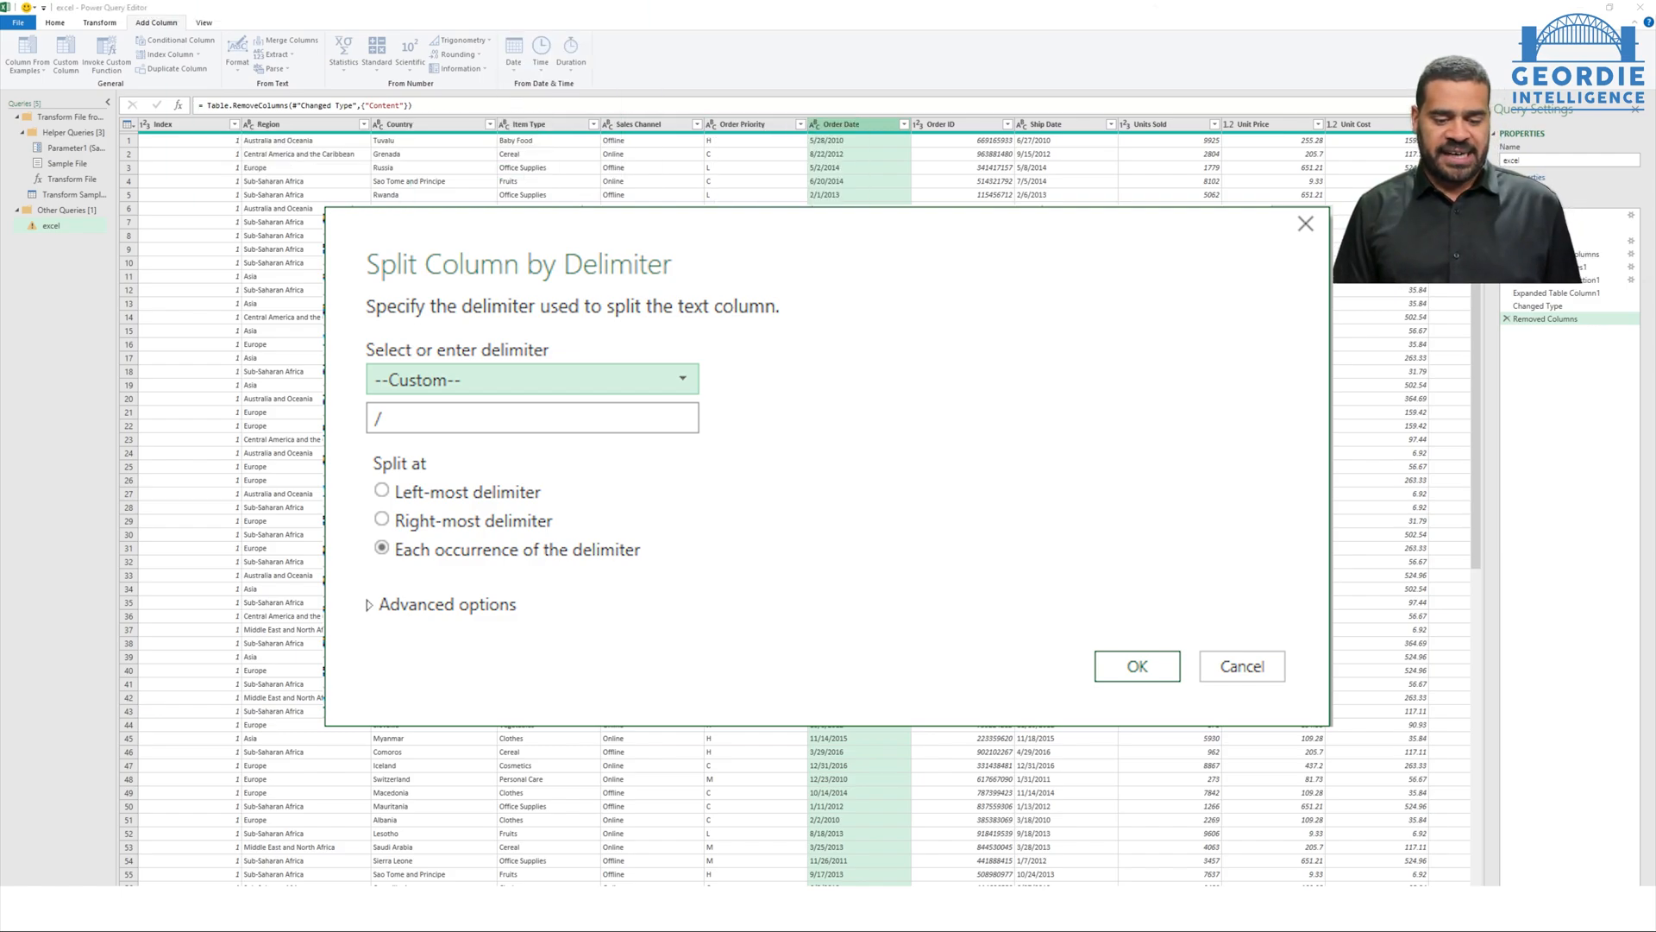
key(Return)
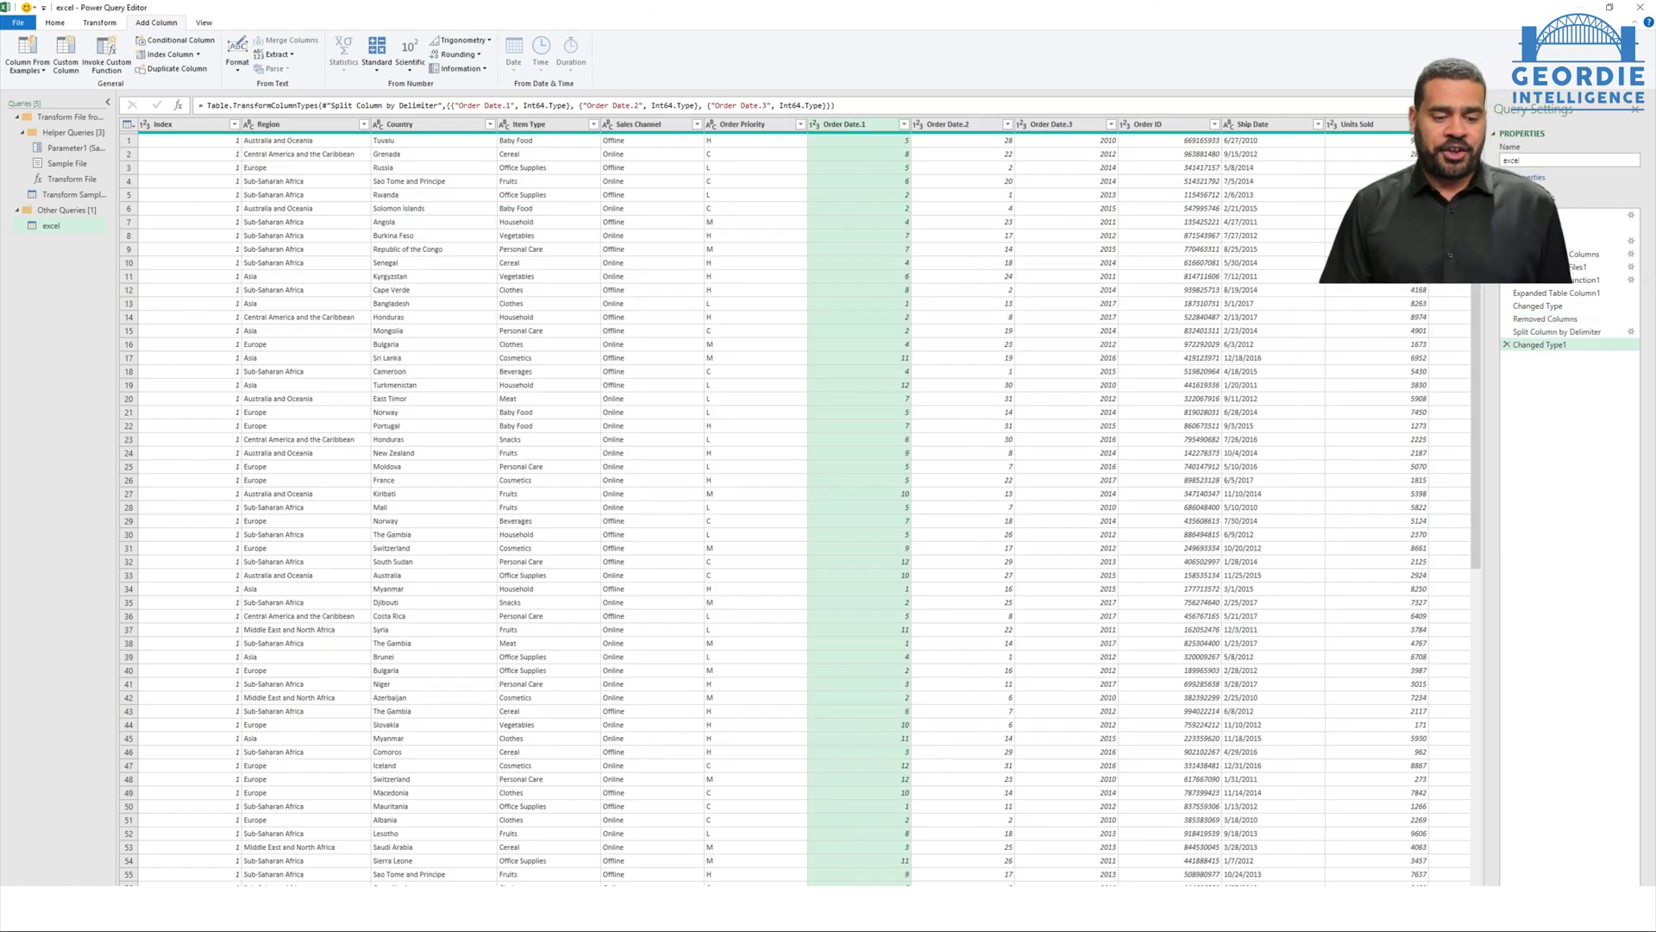
- Change the data type of Order Date.1, Order Date.2 and Order Date.3 to Text as a new step
click(814, 125)
click(841, 274)
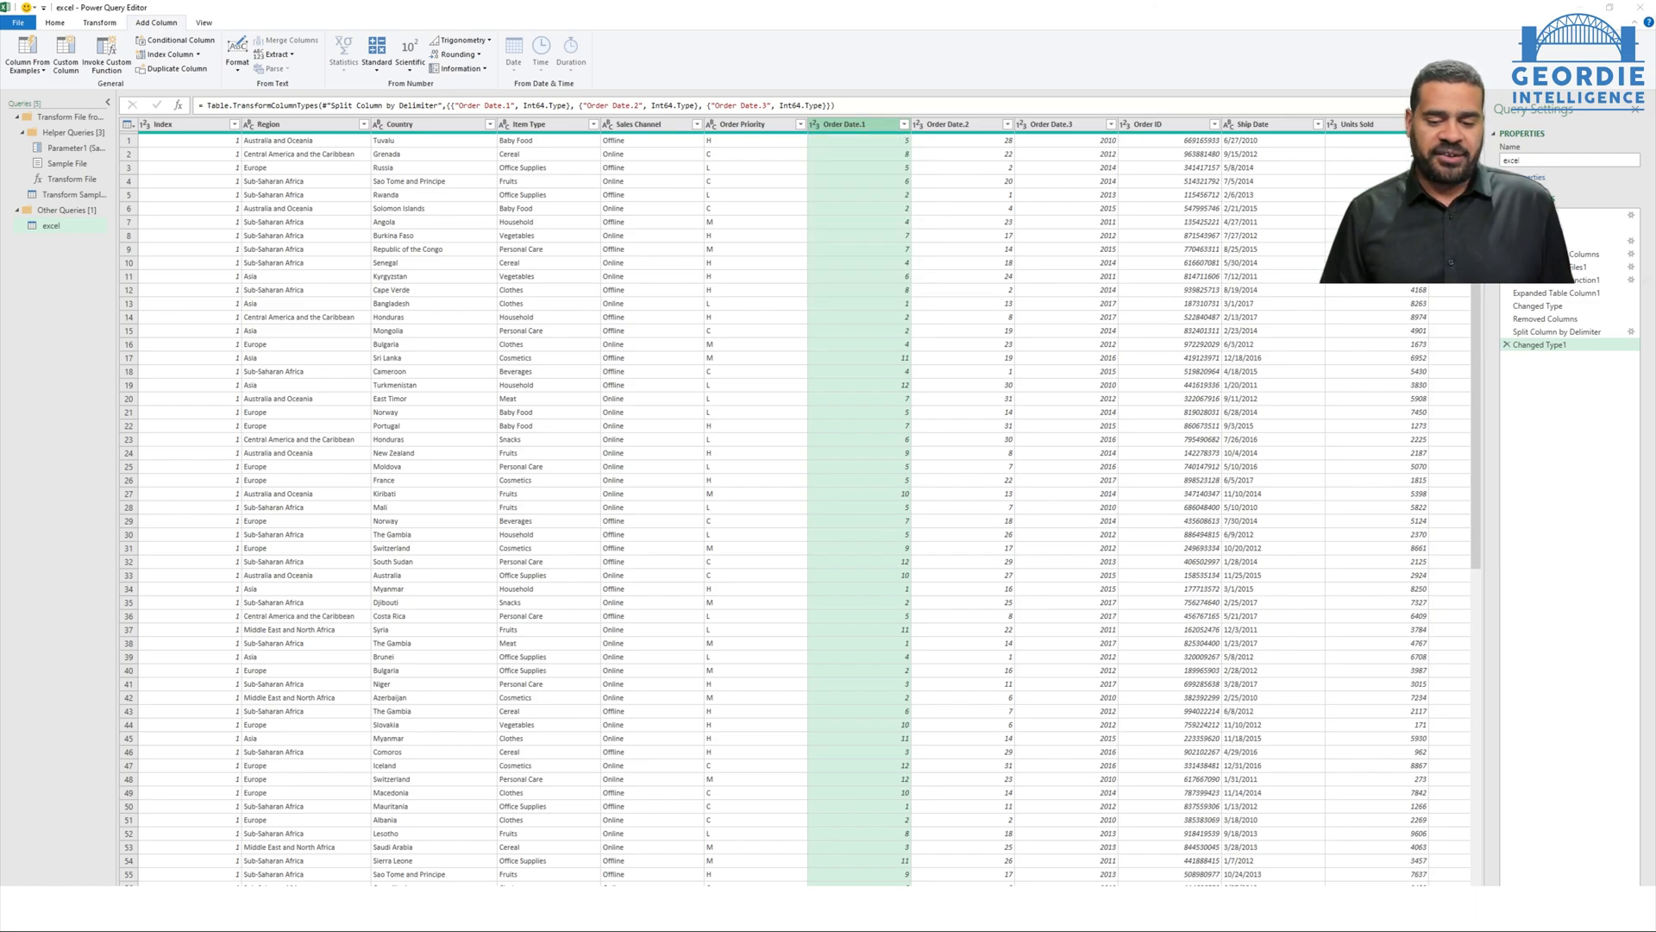
click(938, 550)
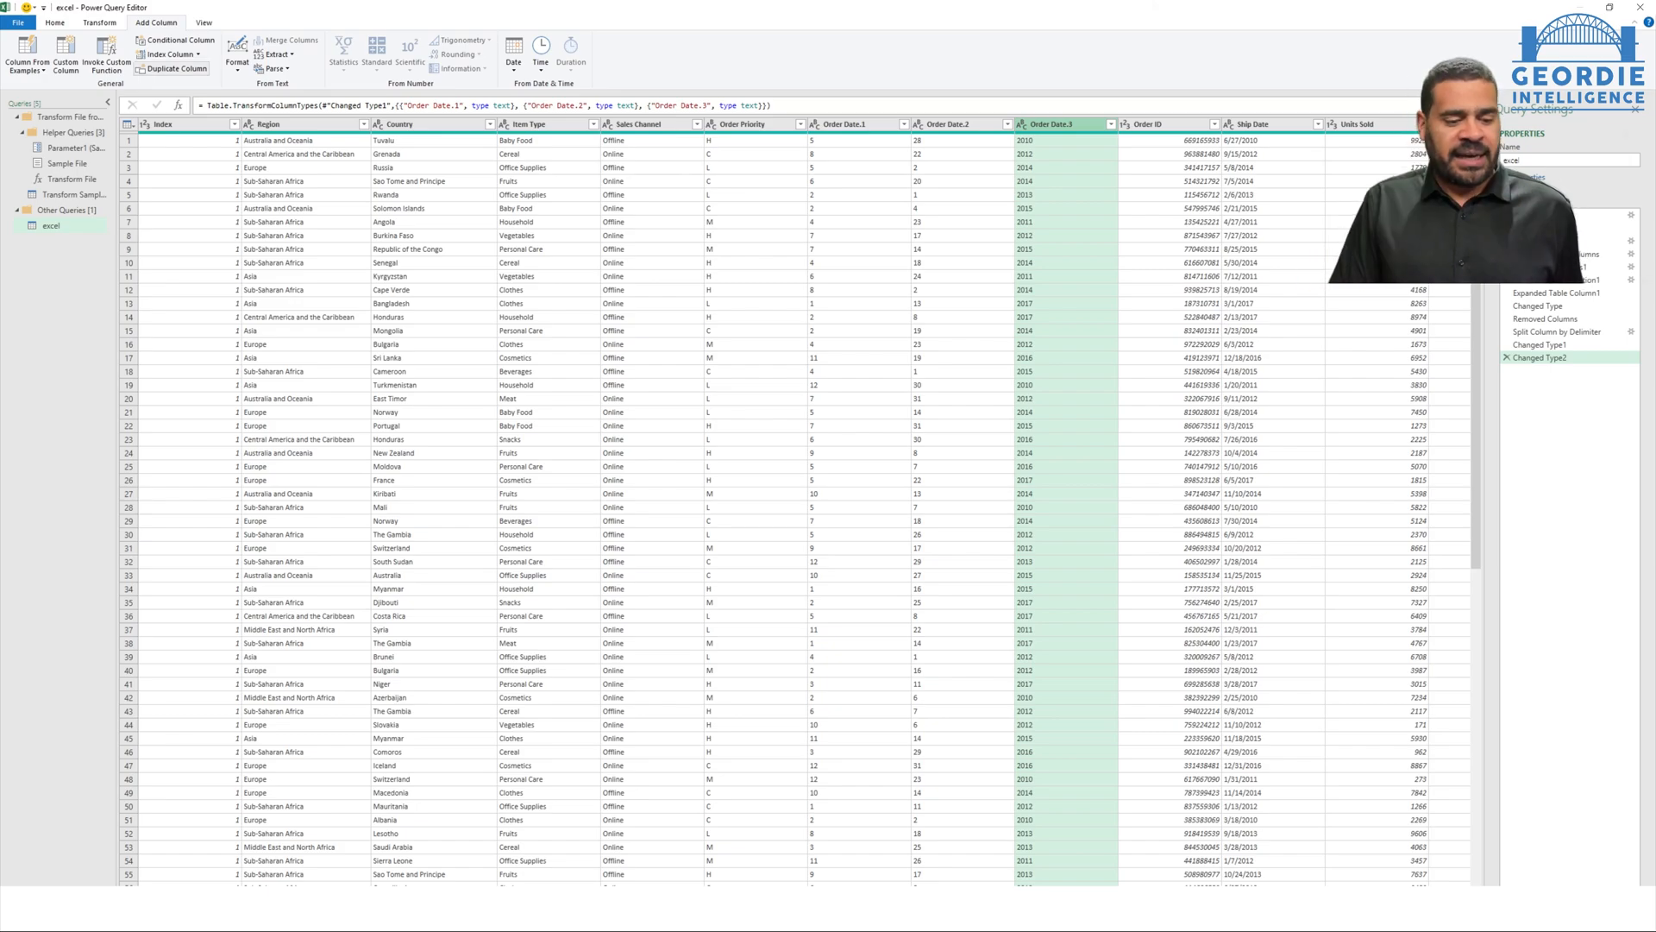
- Add a custom column Orderdate with Date.FromText([Order Date.2]&"/"&[Order Date.1]&"/"&[Order Date.3]) and set its type to Date
click(66, 53)
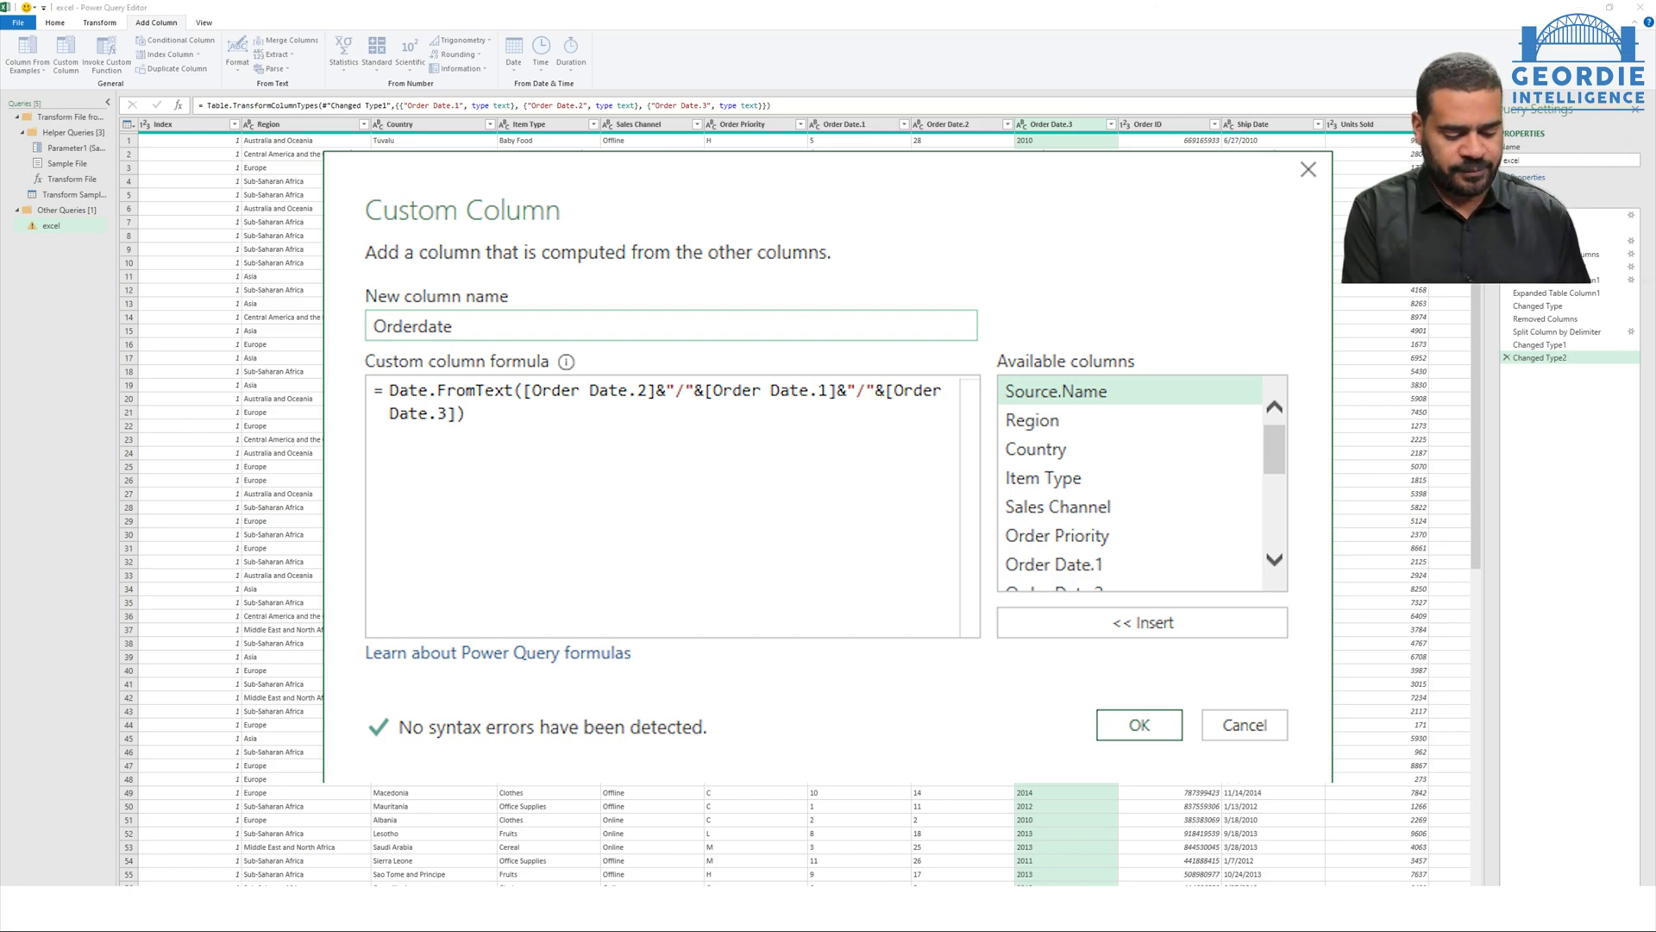
key(Return)
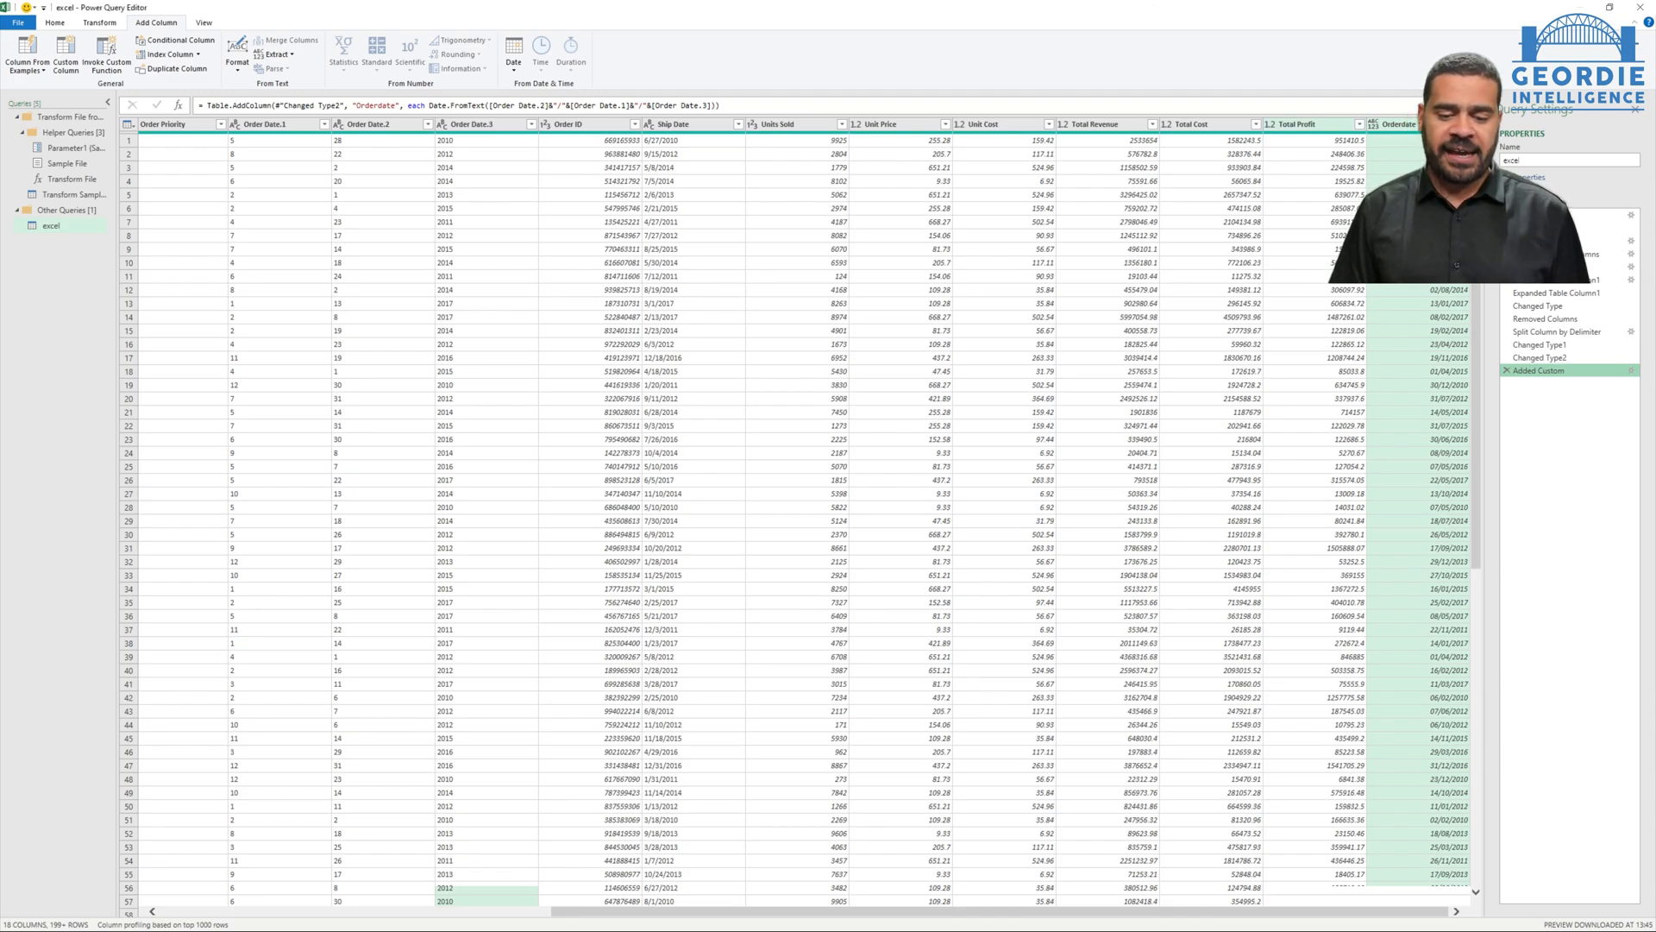
click(1373, 125)
click(1400, 216)
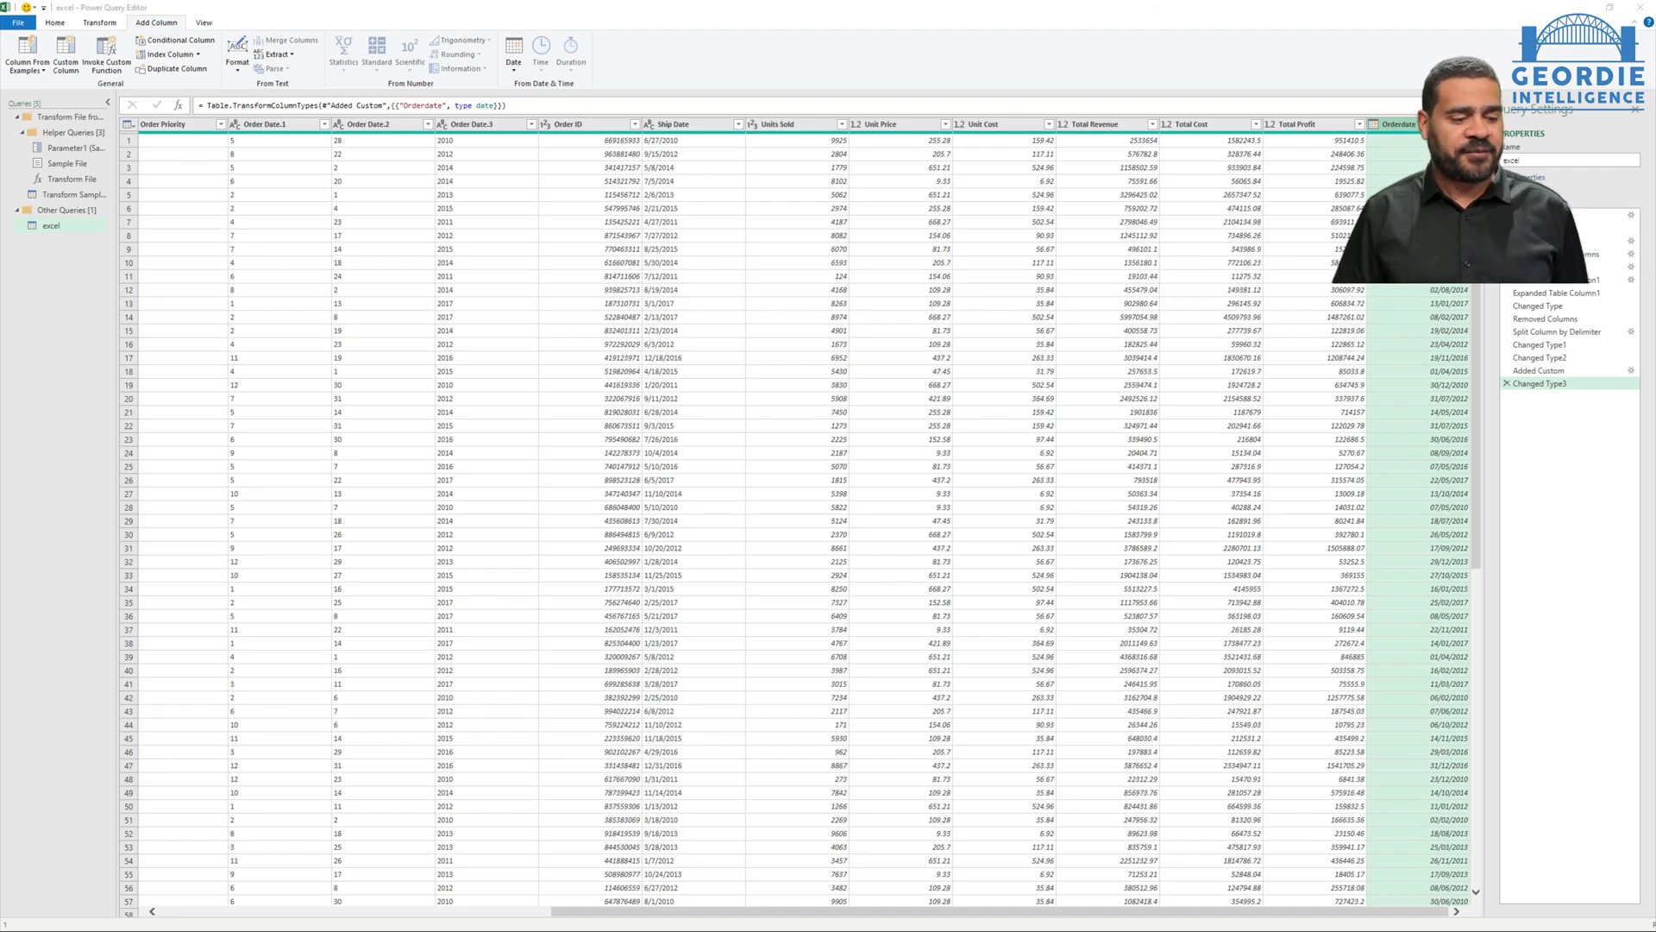
- Close the query editor and load the excel query as a table on a new worksheet
click(65, 149)
right_click(66, 149)
click(54, 23)
click(51, 226)
click(18, 66)
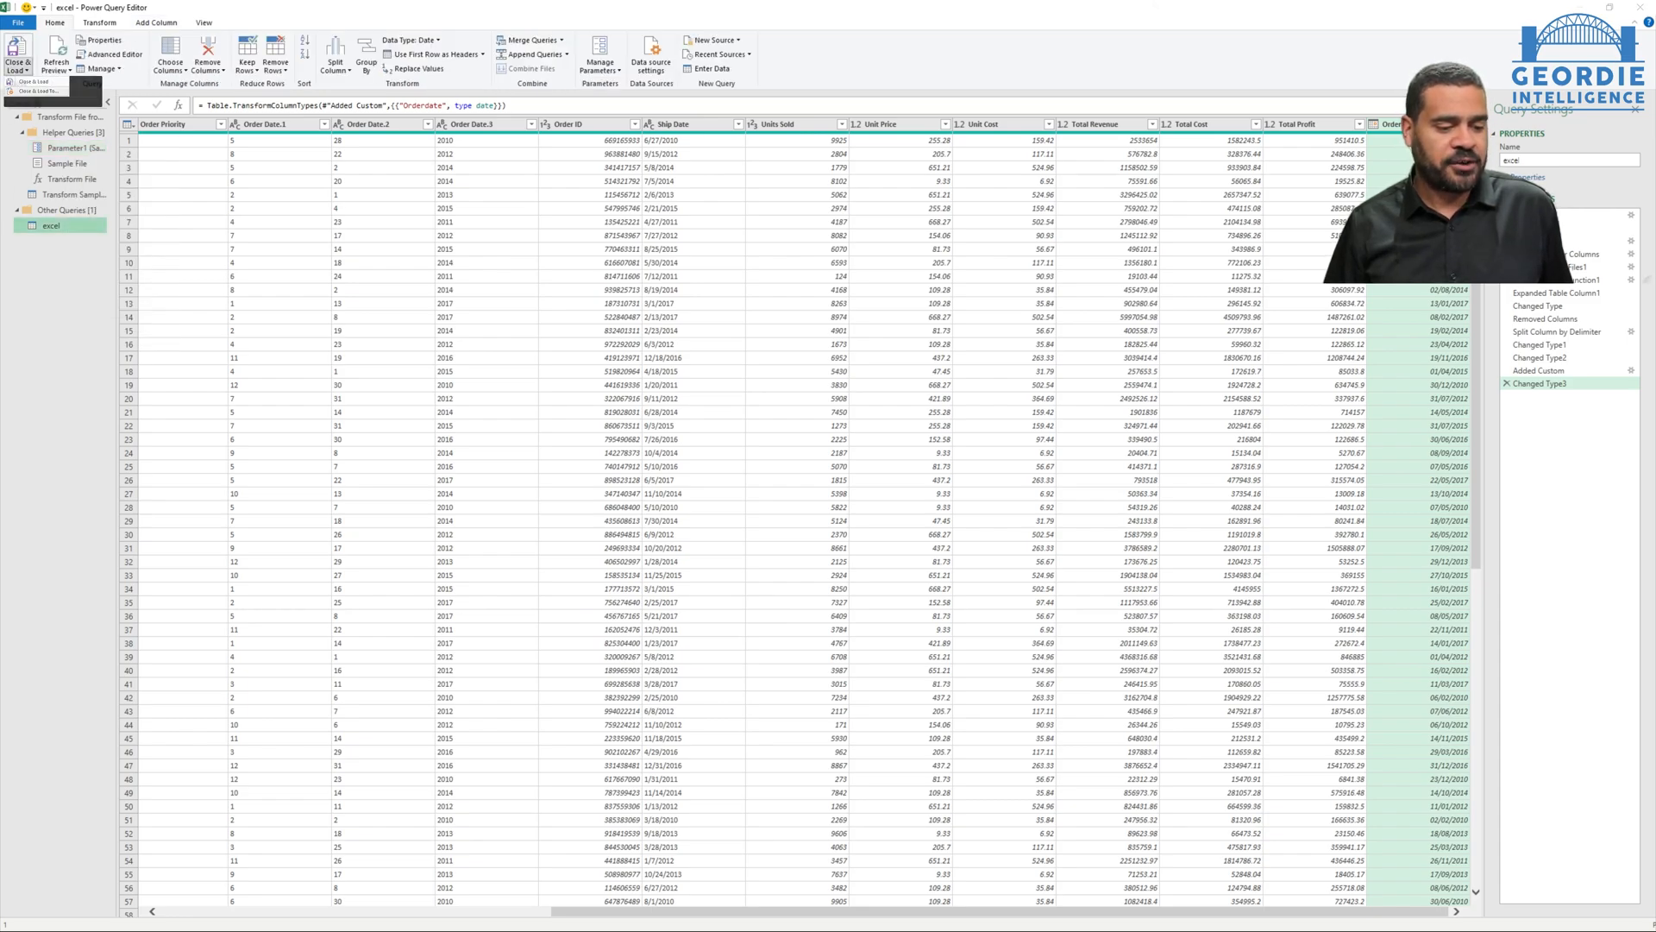
click(55, 98)
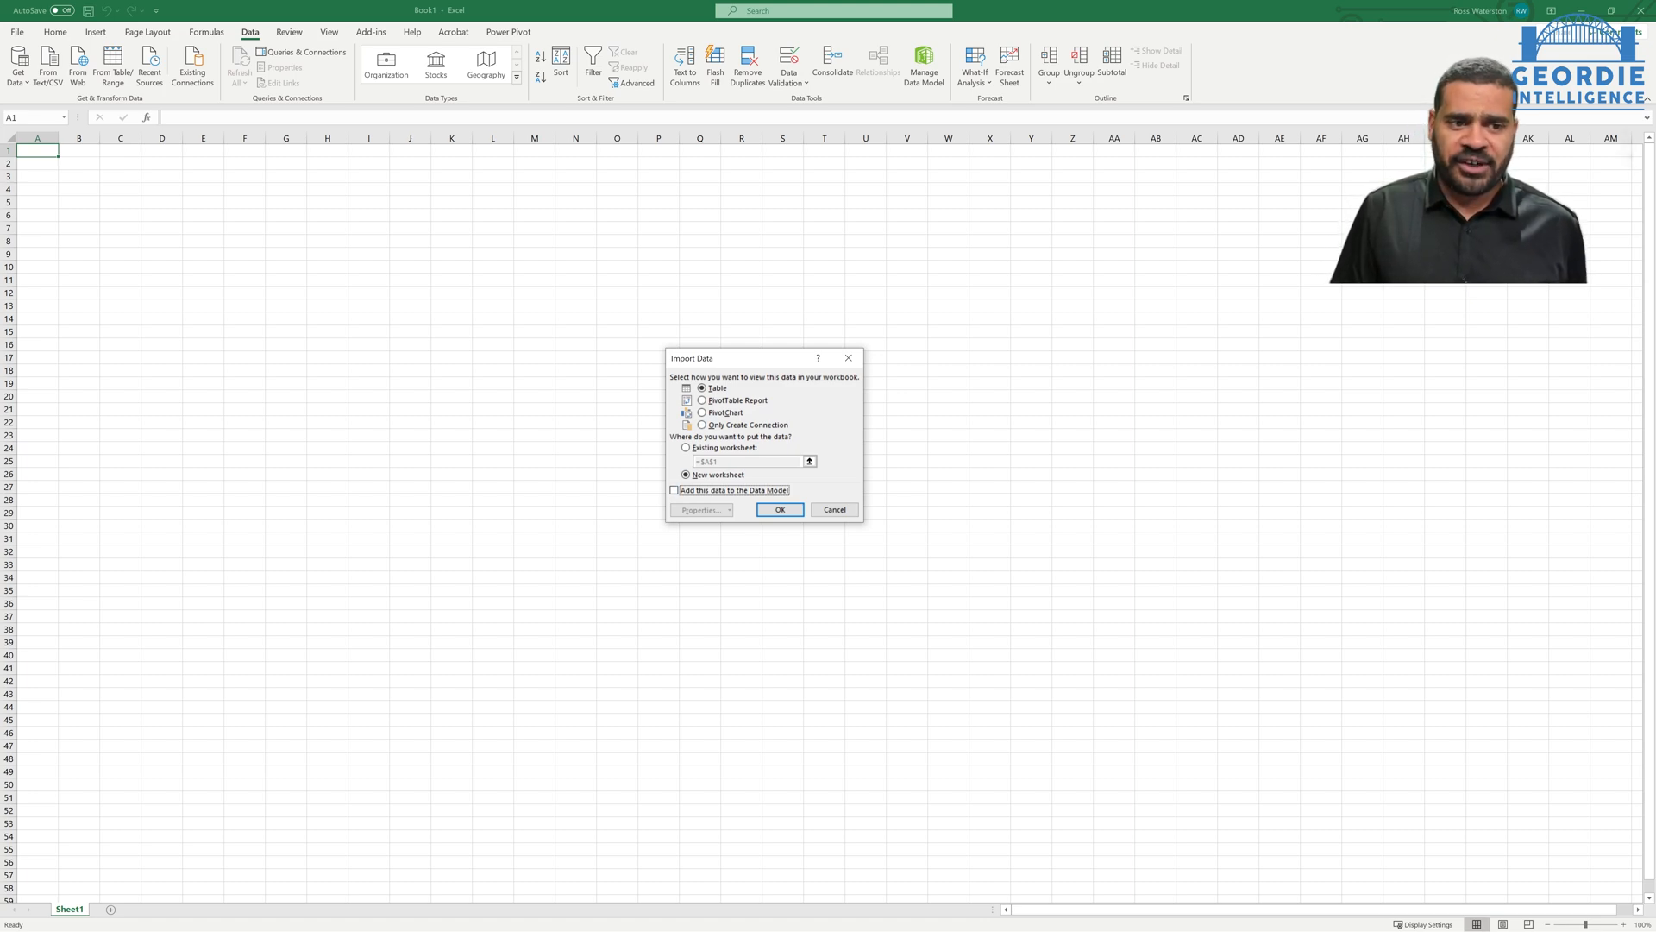
key(Return)
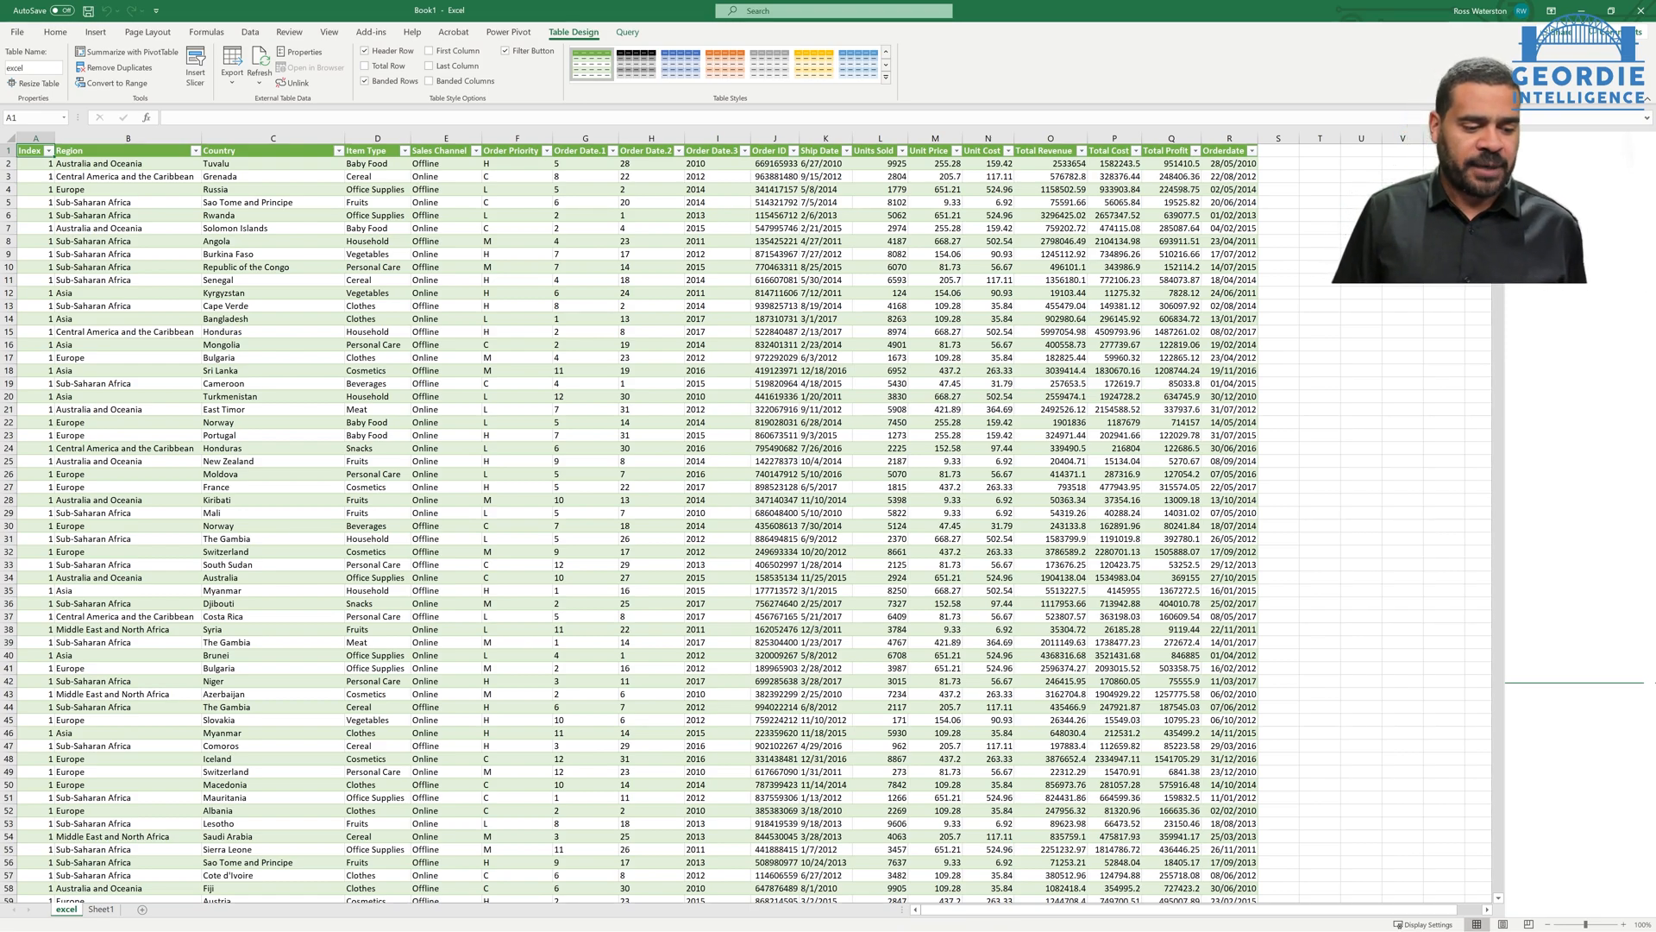
- Check the filter values of the Index column in the loaded table
click(48, 150)
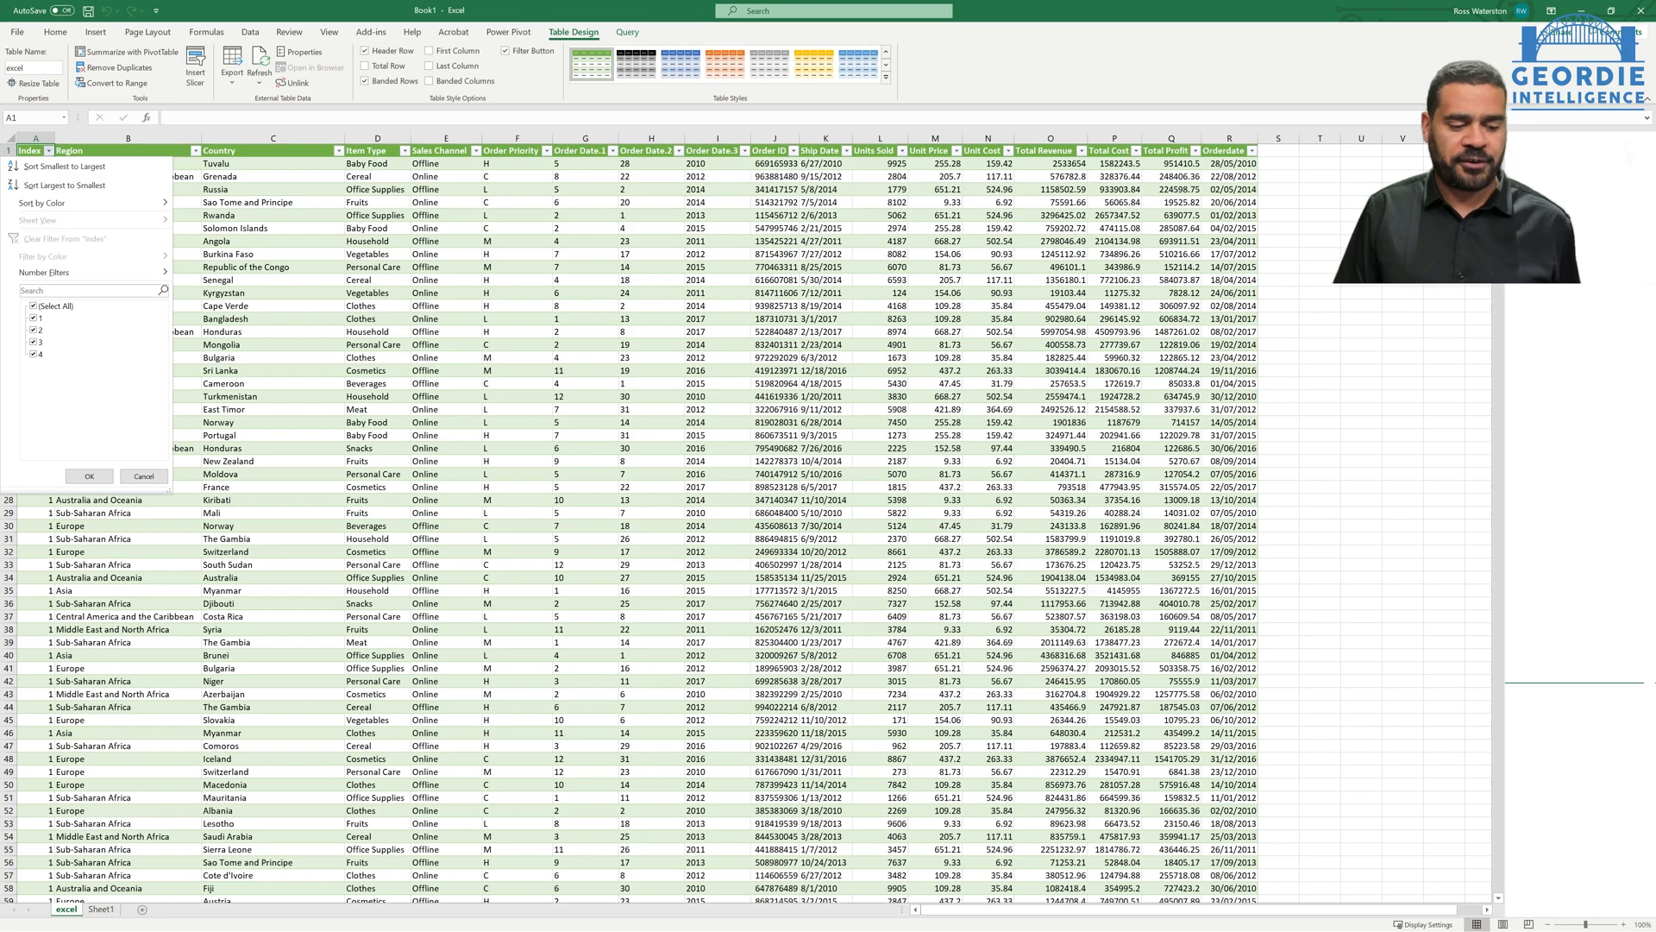
click(143, 476)
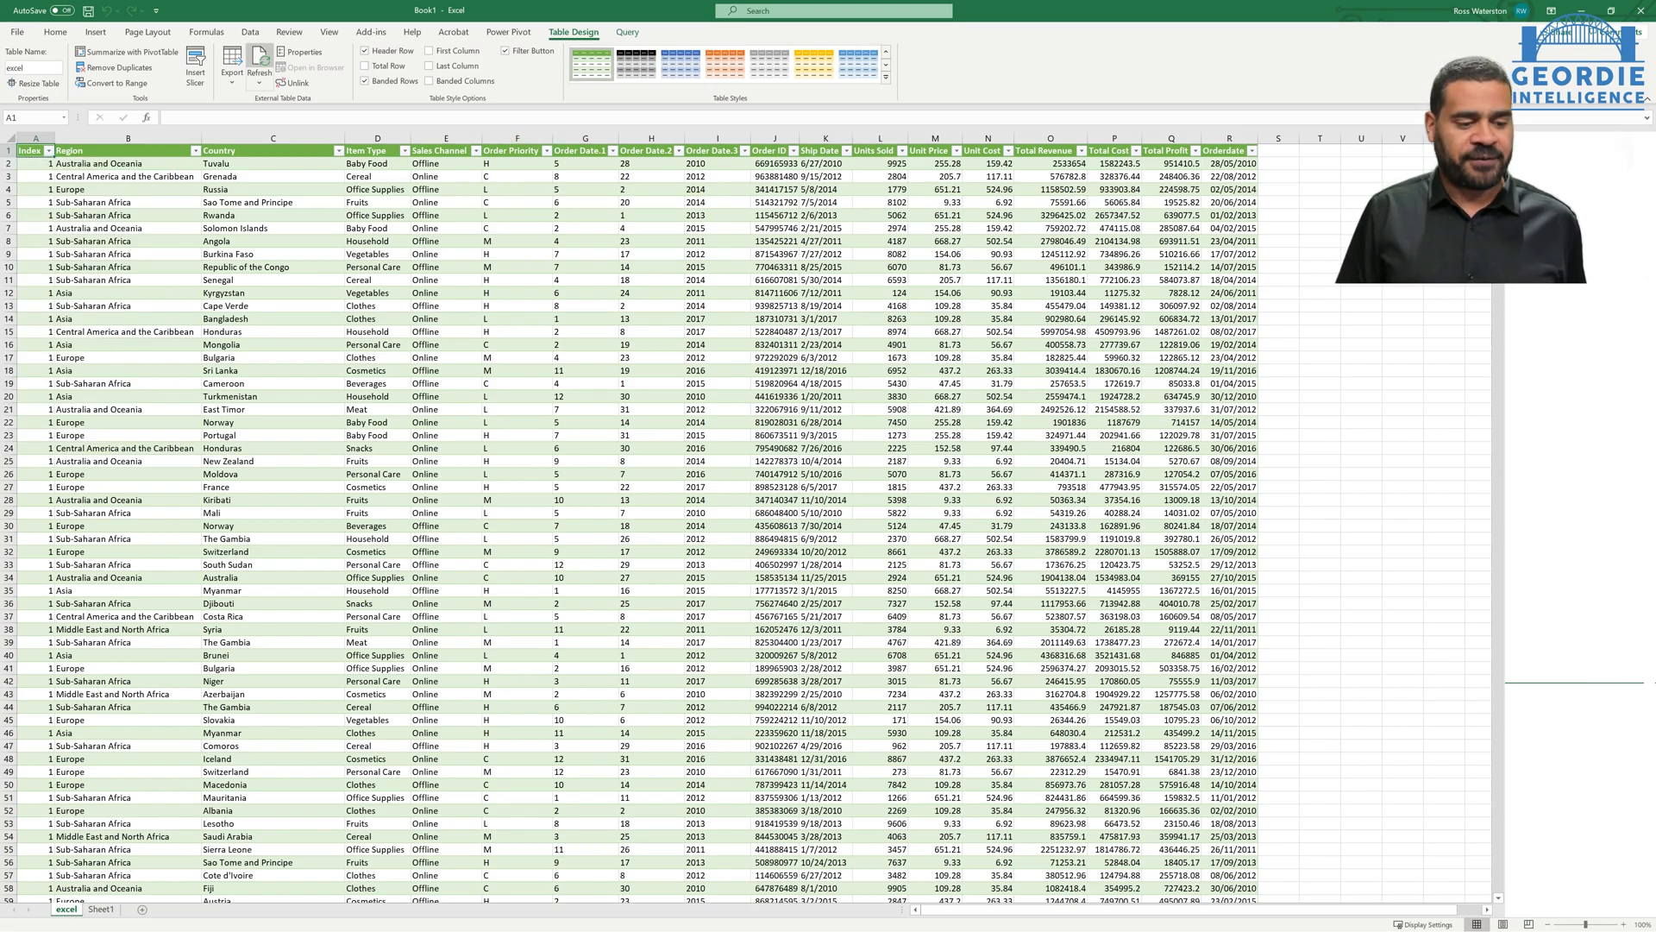
- Create a PivotTable from the excel table on a new worksheet, with Index as rows and the sum of Total Profit as values
click(128, 53)
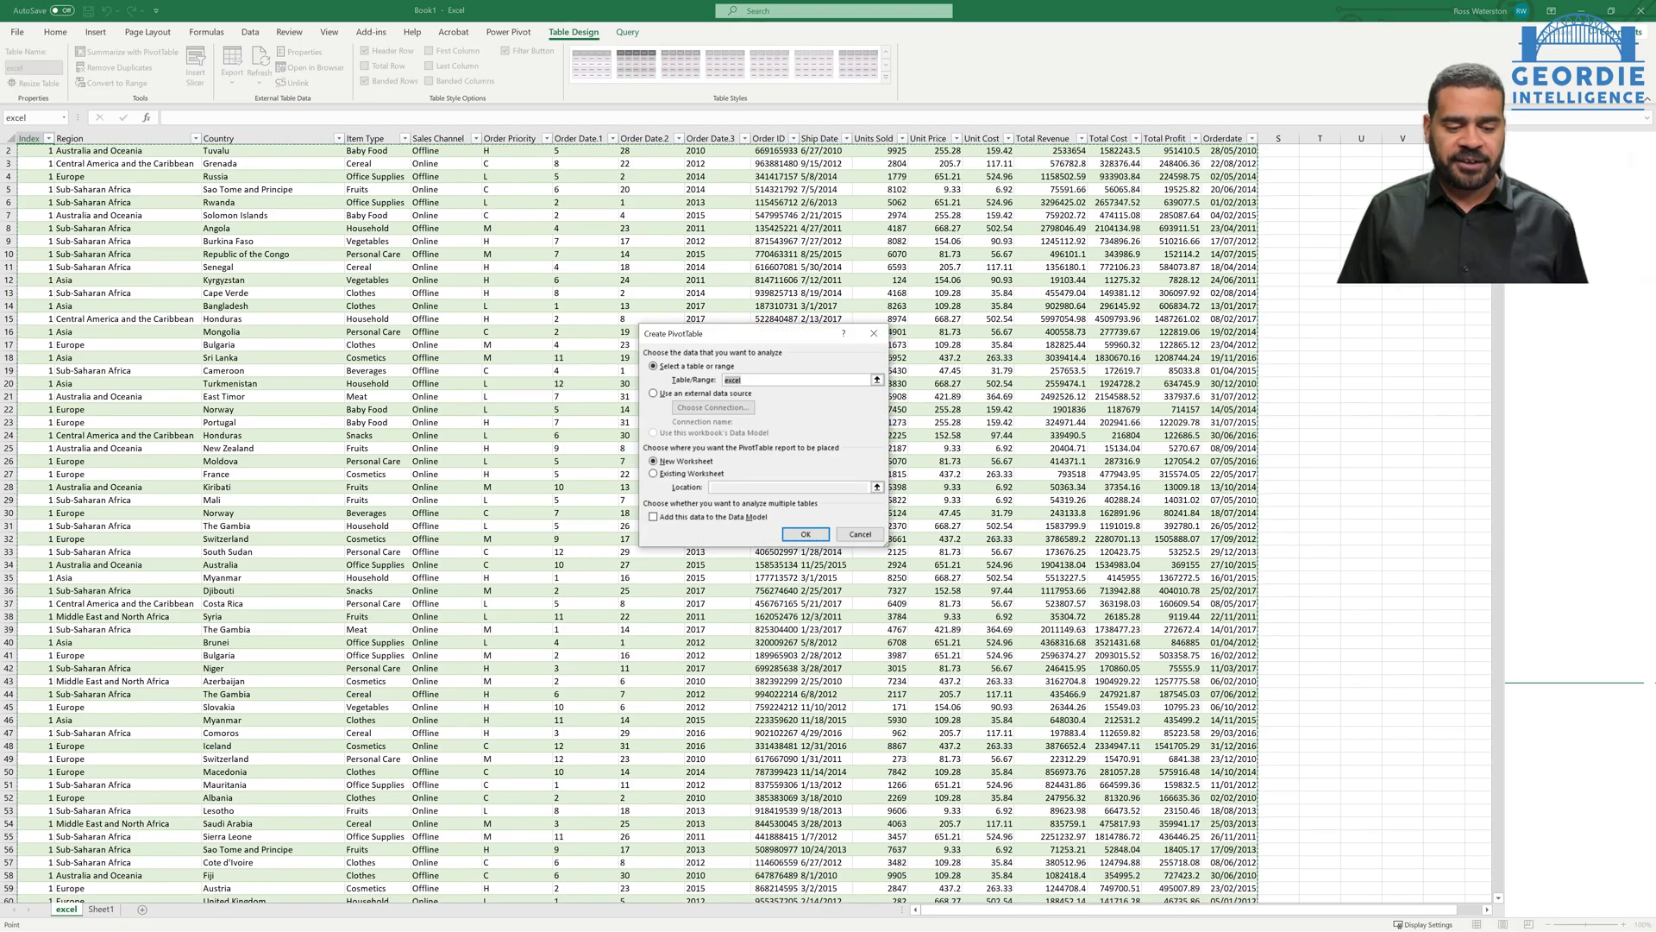
click(805, 534)
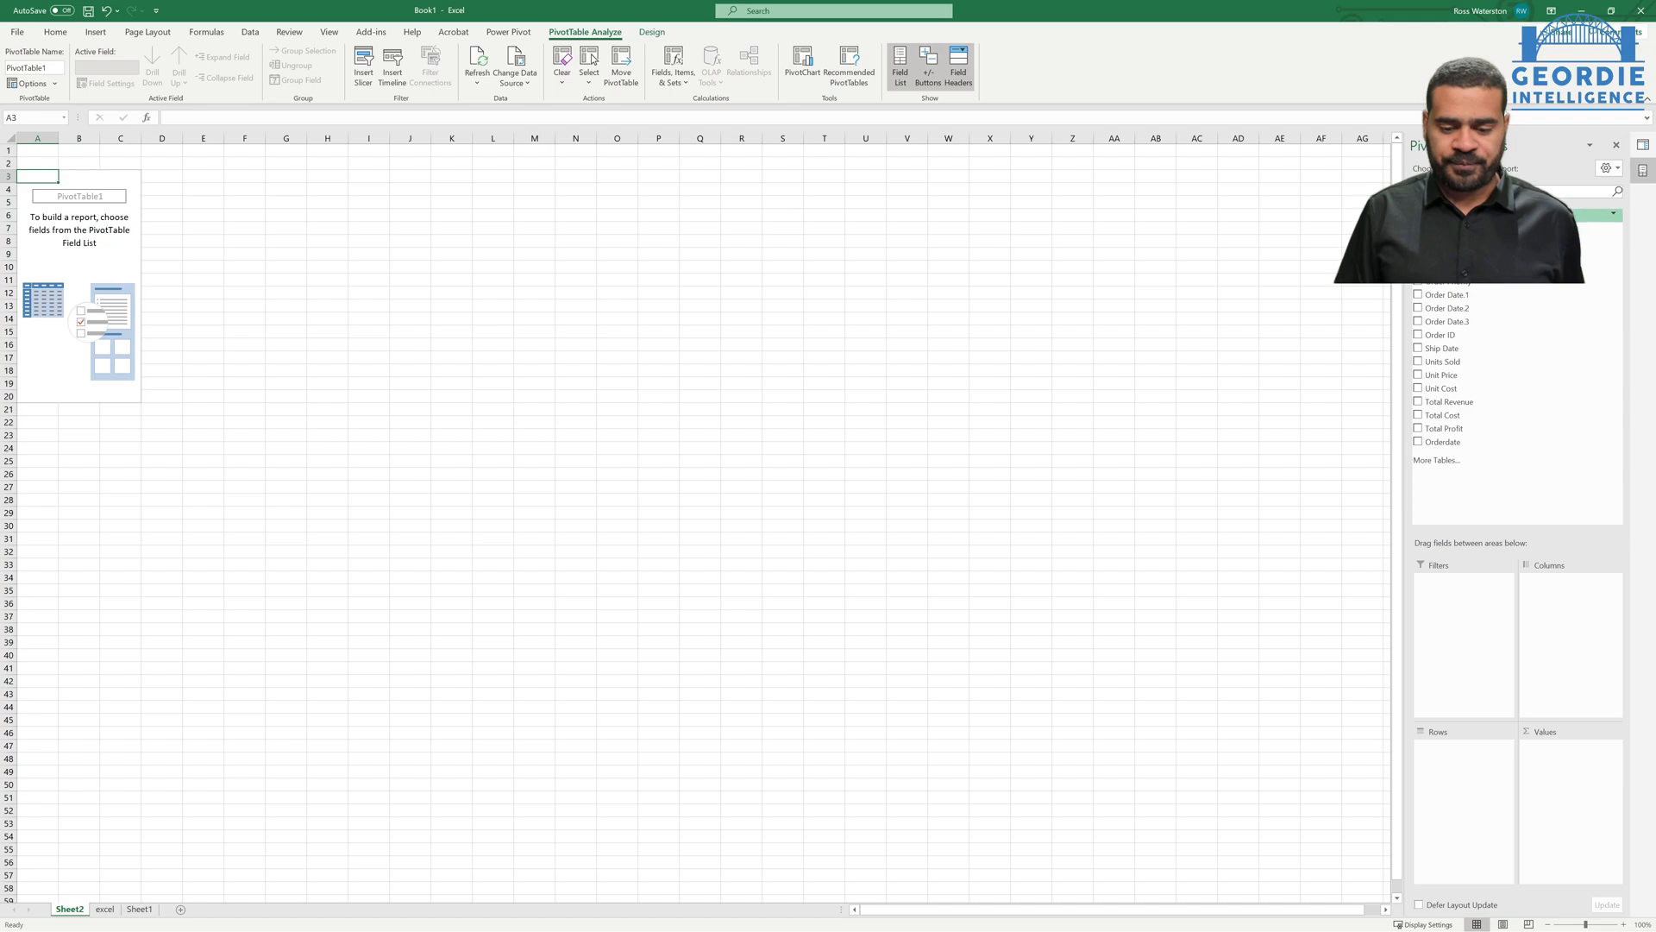
drag(1439, 215, 1462, 777)
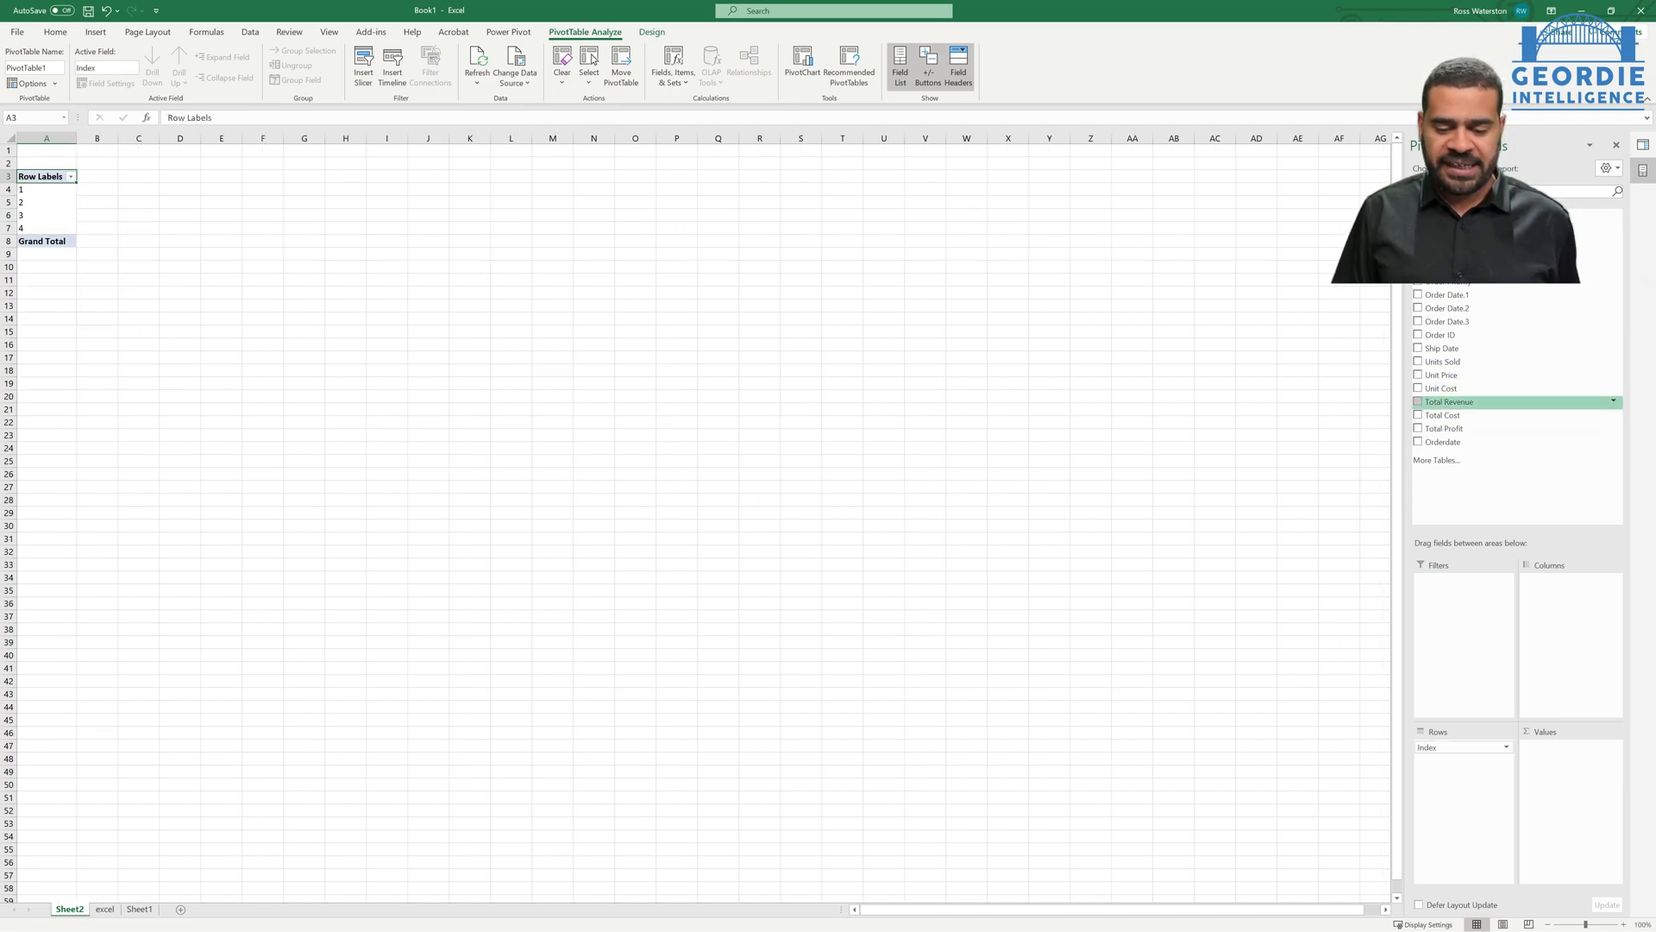
click(1419, 428)
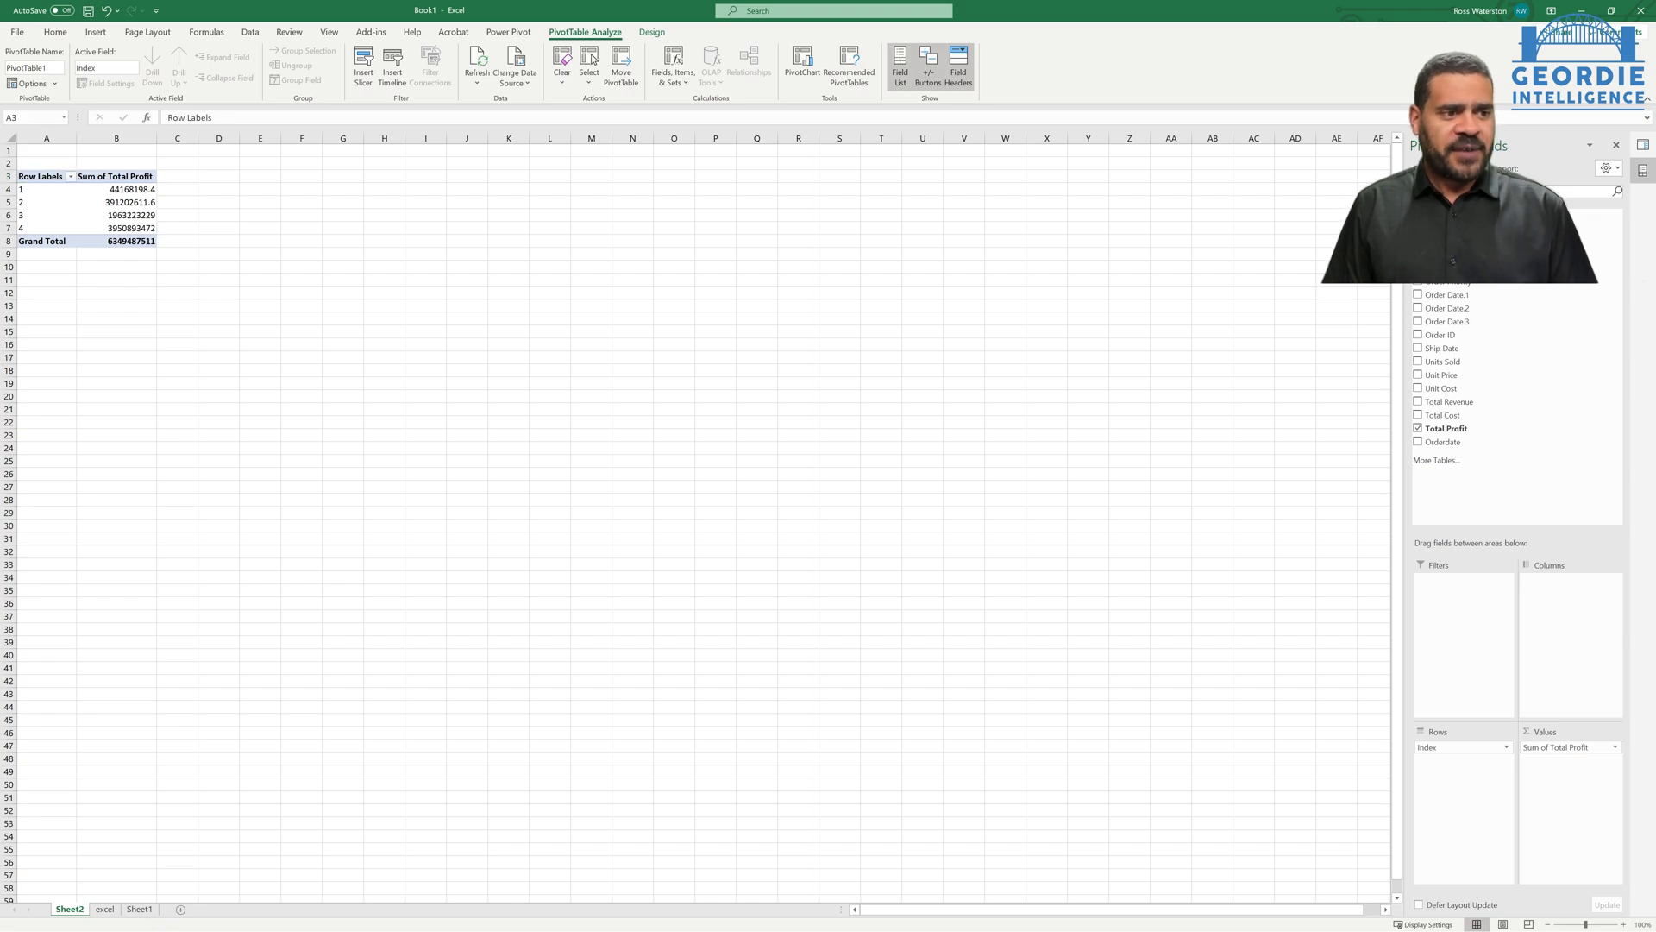
- Switch to File Explorer, remove the 10000 Sales Records file from the Excel source folder, and return to the workbook
key(alt+Tab)
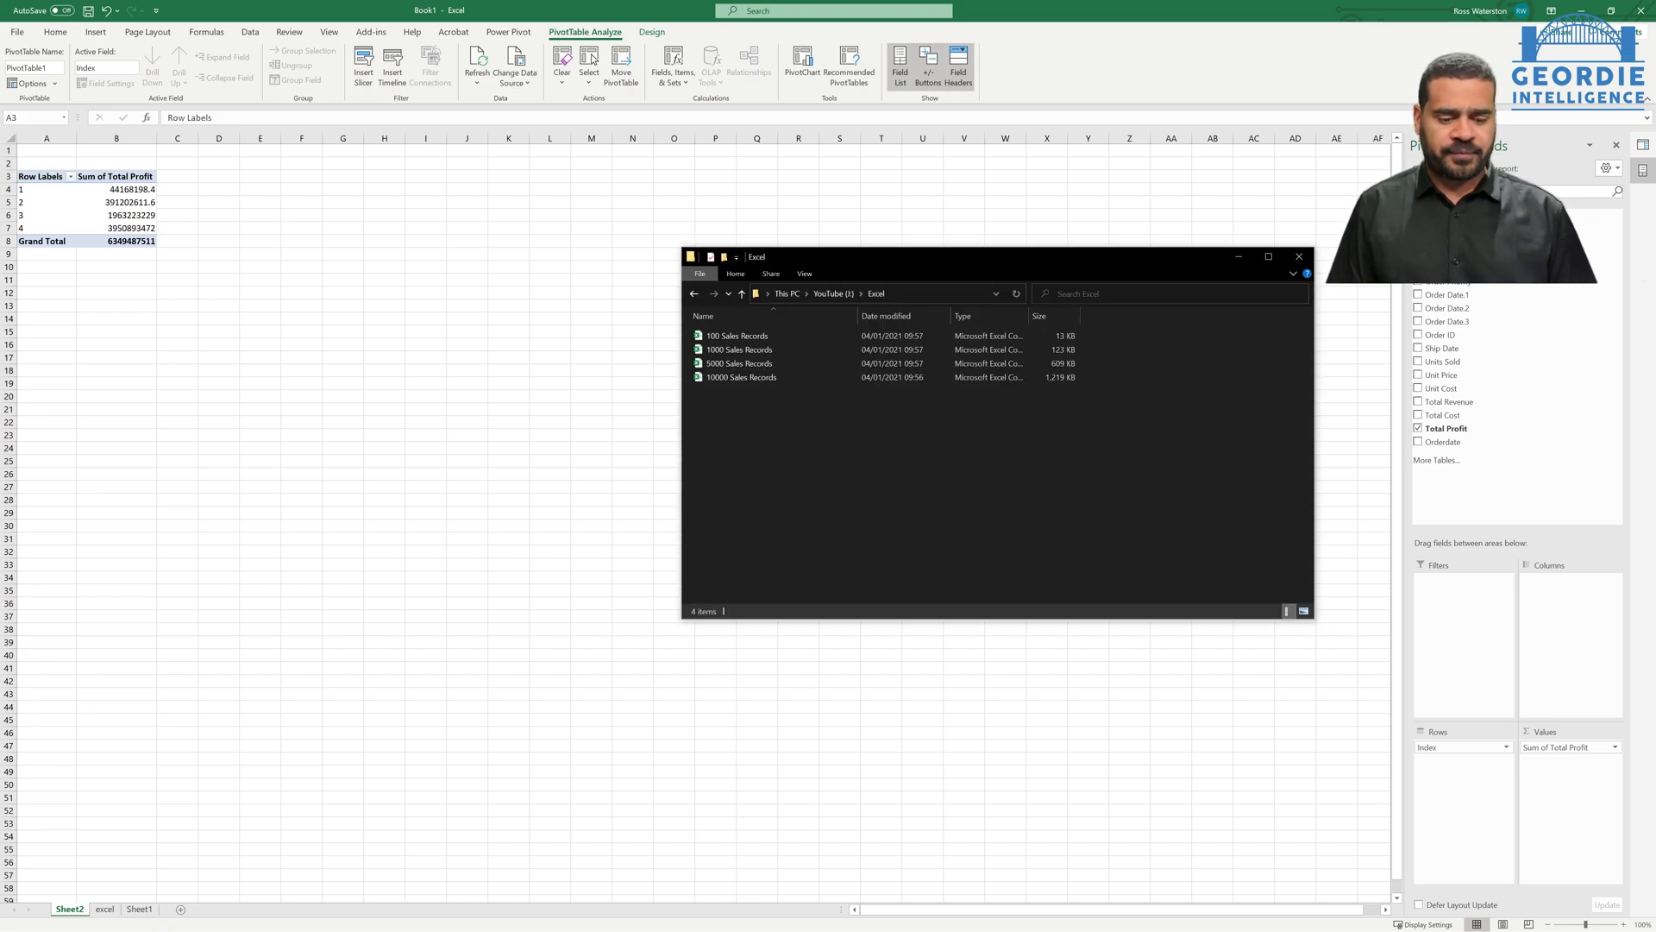
click(742, 377)
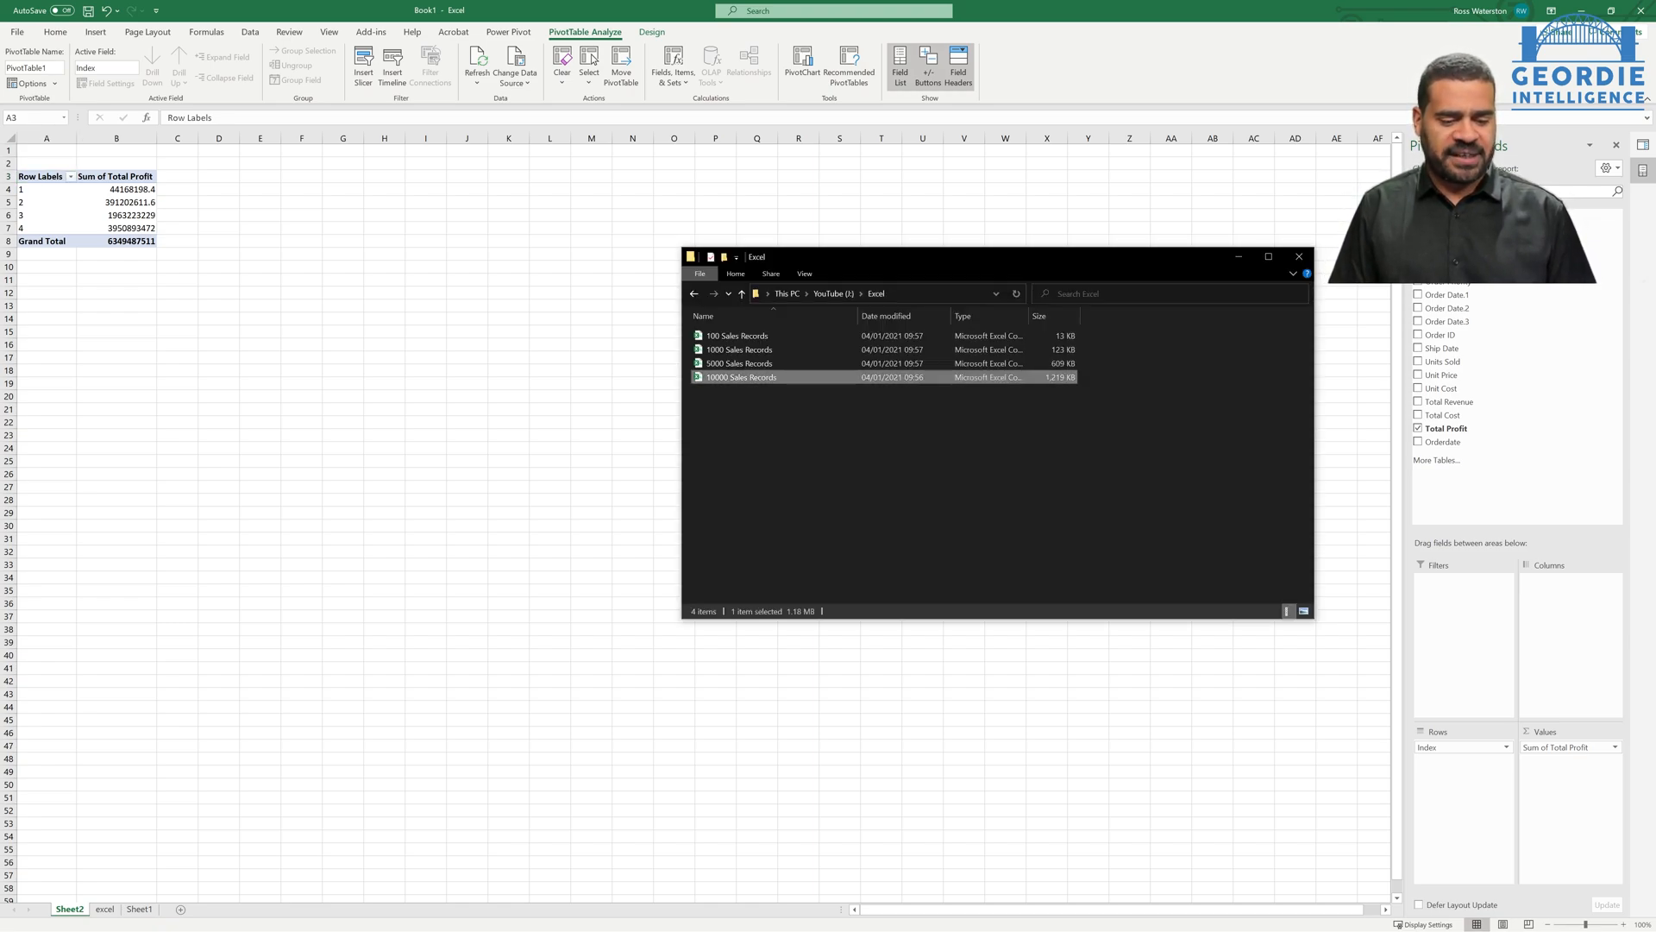
key(alt+Tab)
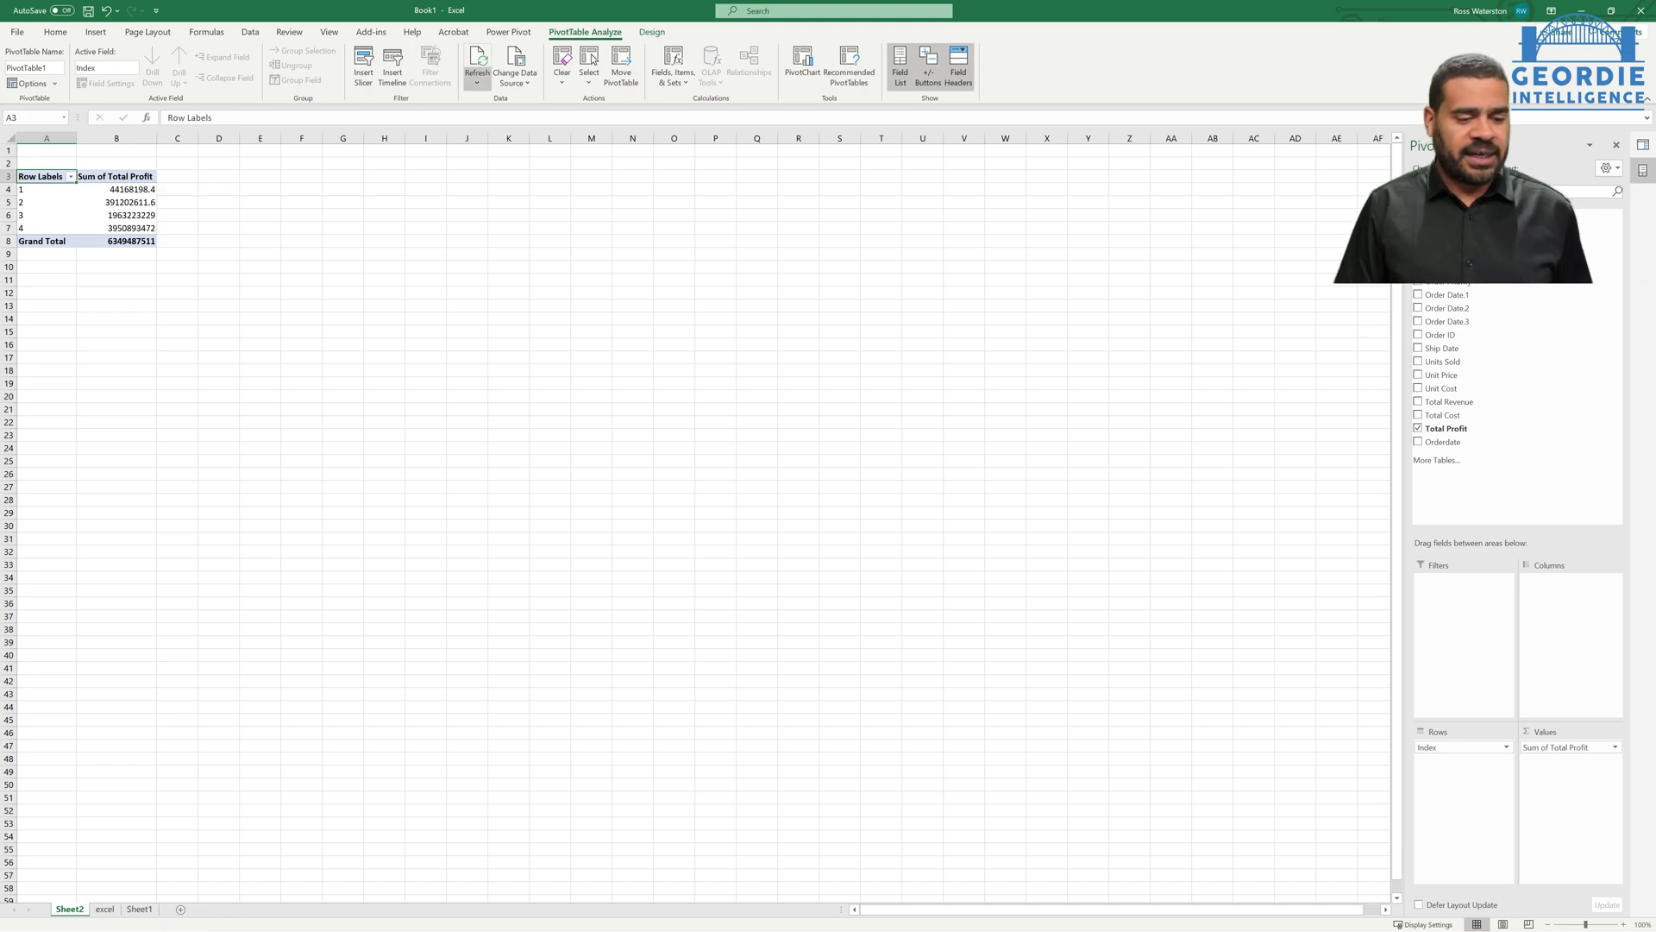
- Refresh all of the workbook's queries and connections, repeating the refresh so the PivotTable picks up the reloaded data
click(384, 280)
click(219, 203)
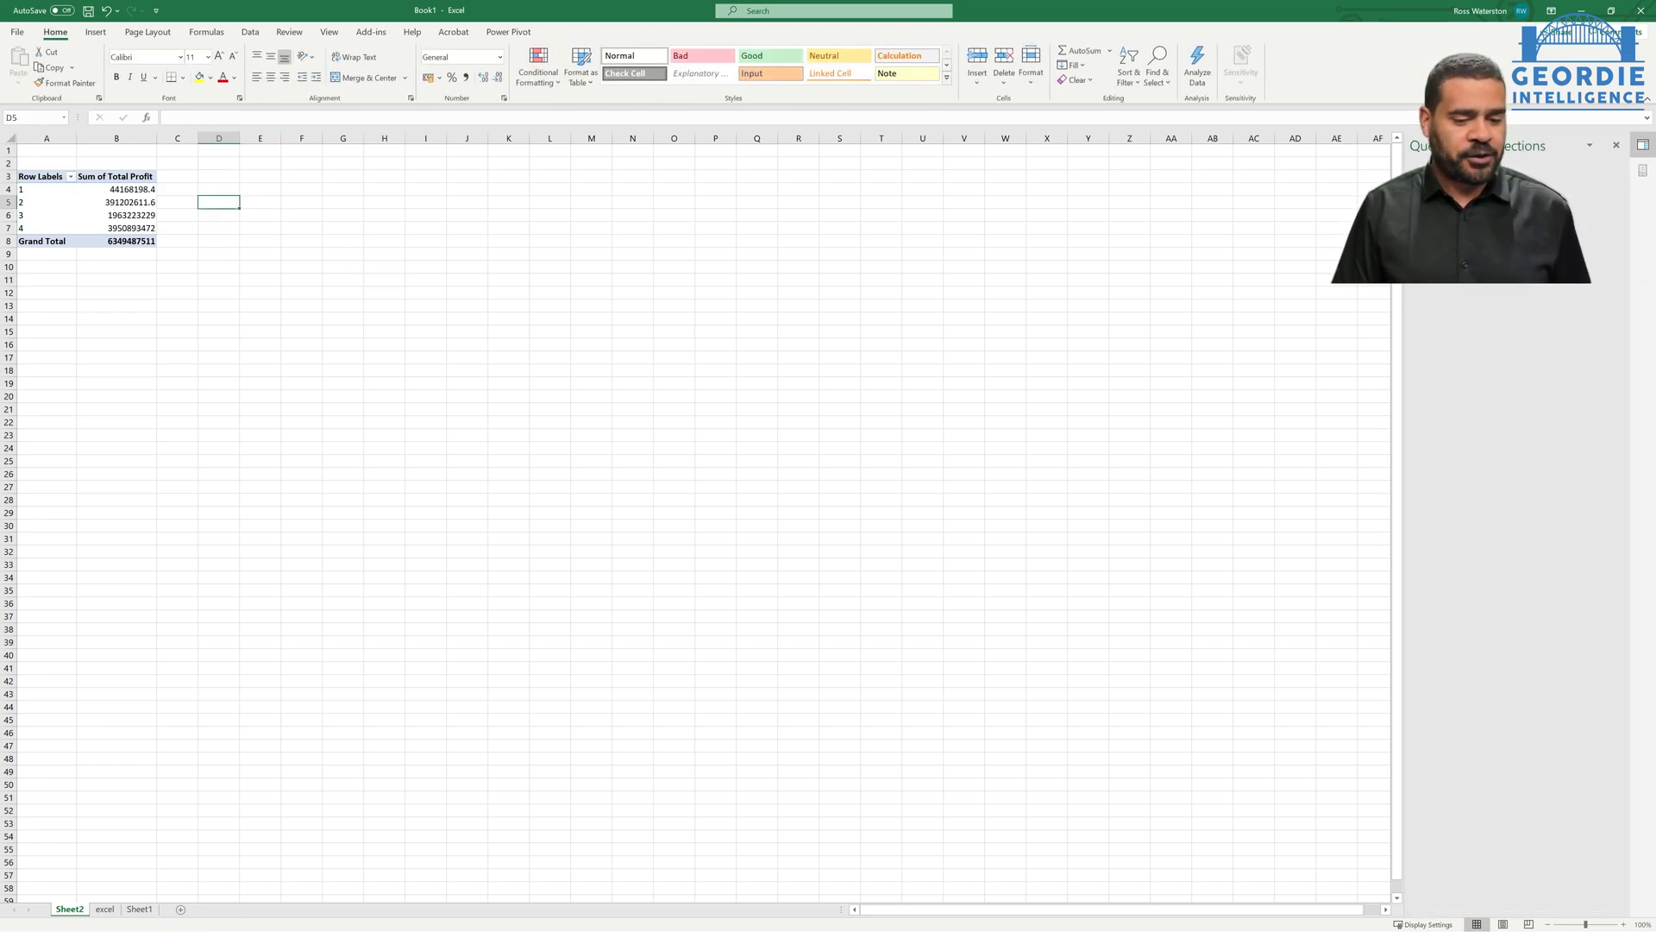
click(250, 31)
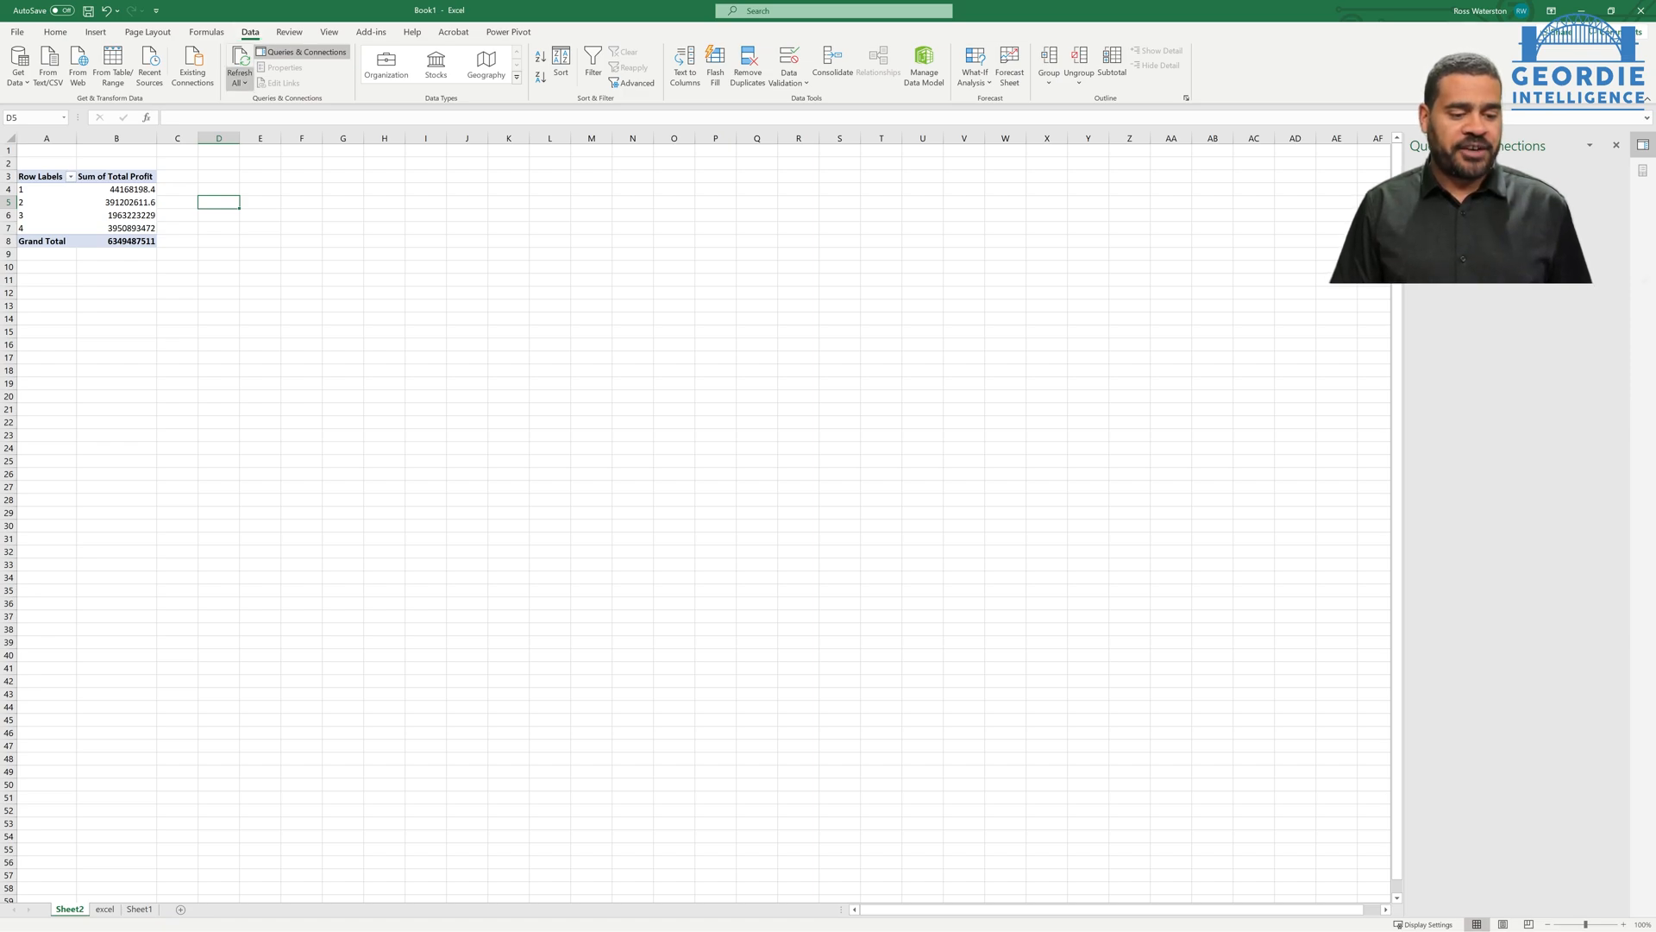
click(240, 79)
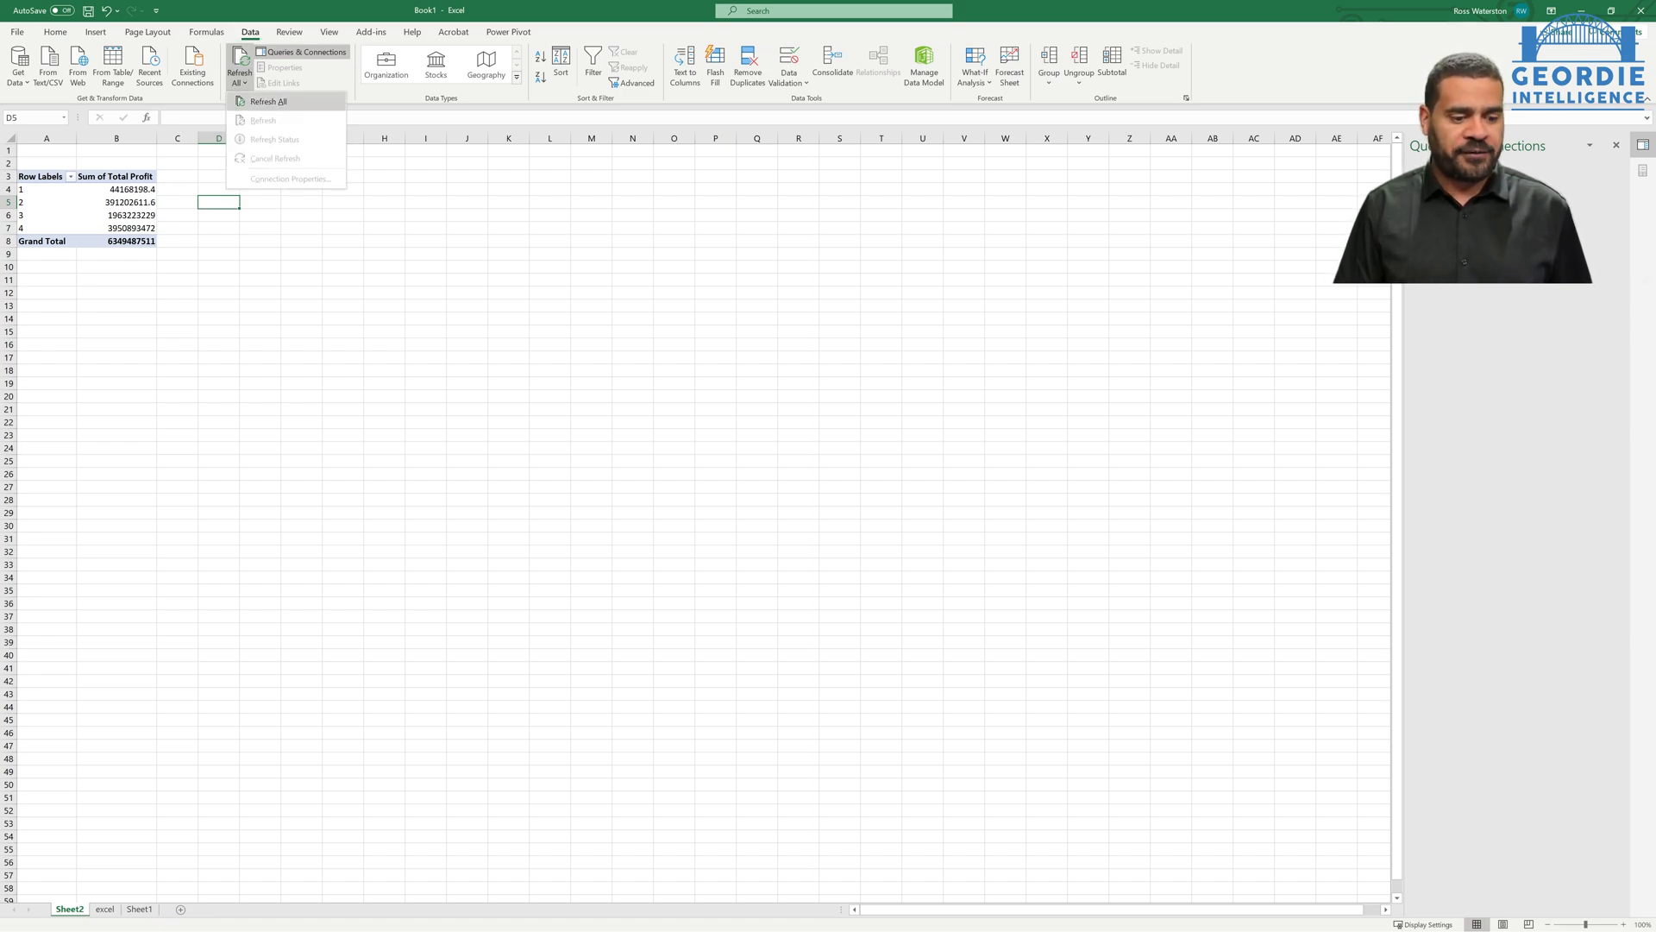
click(269, 101)
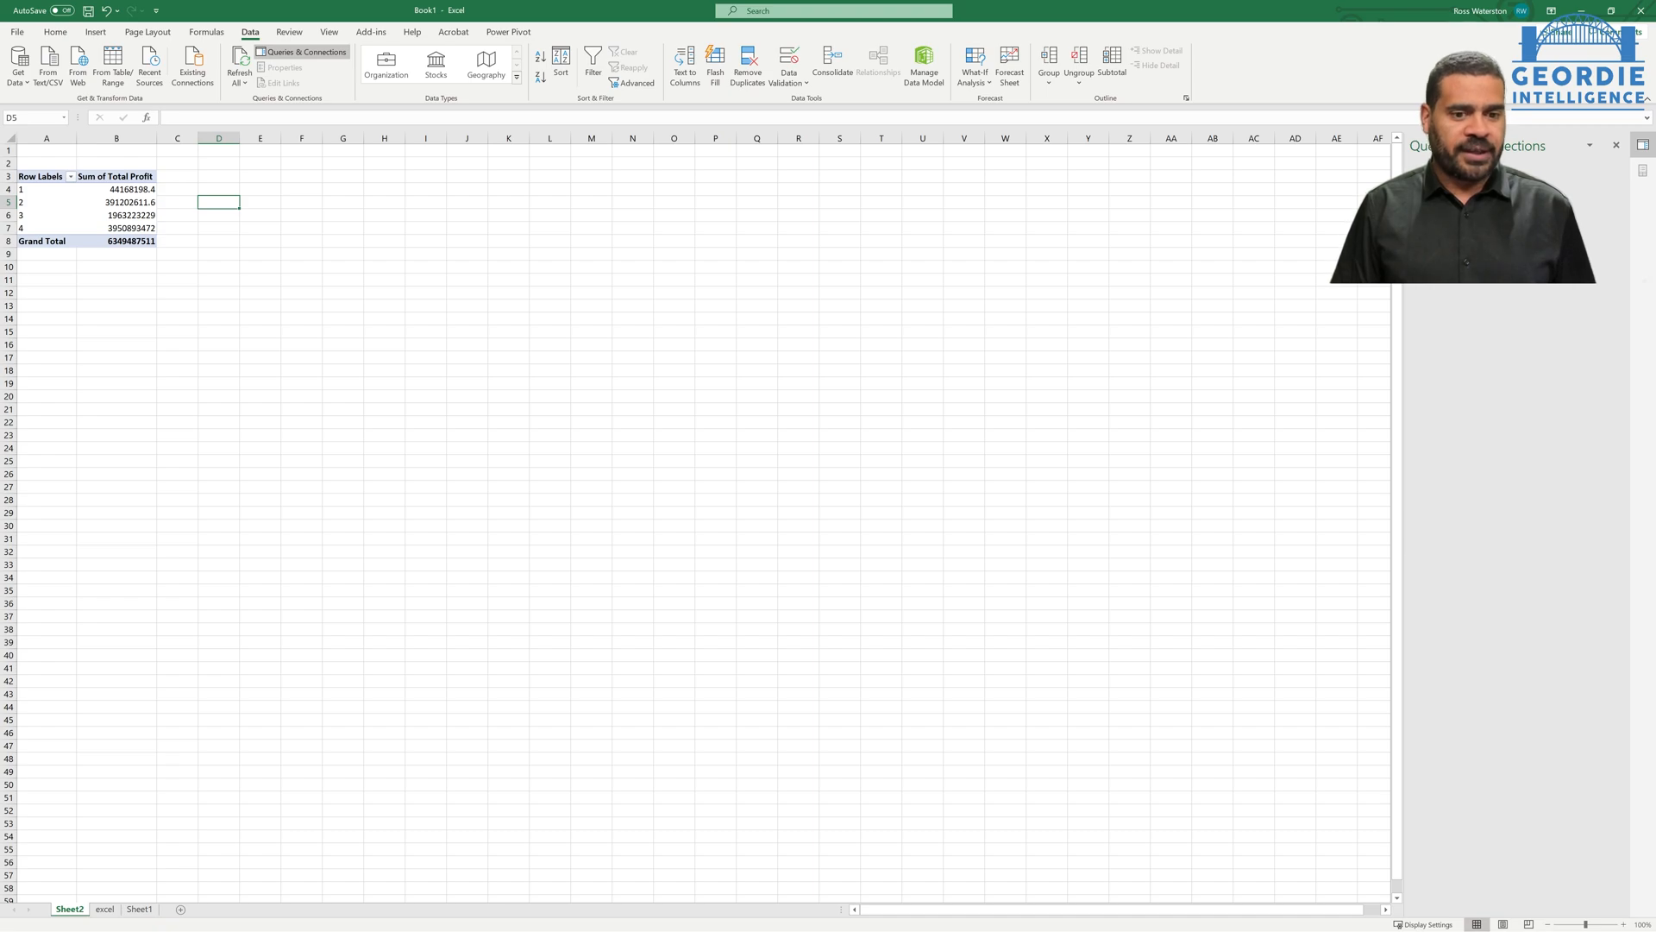
click(240, 78)
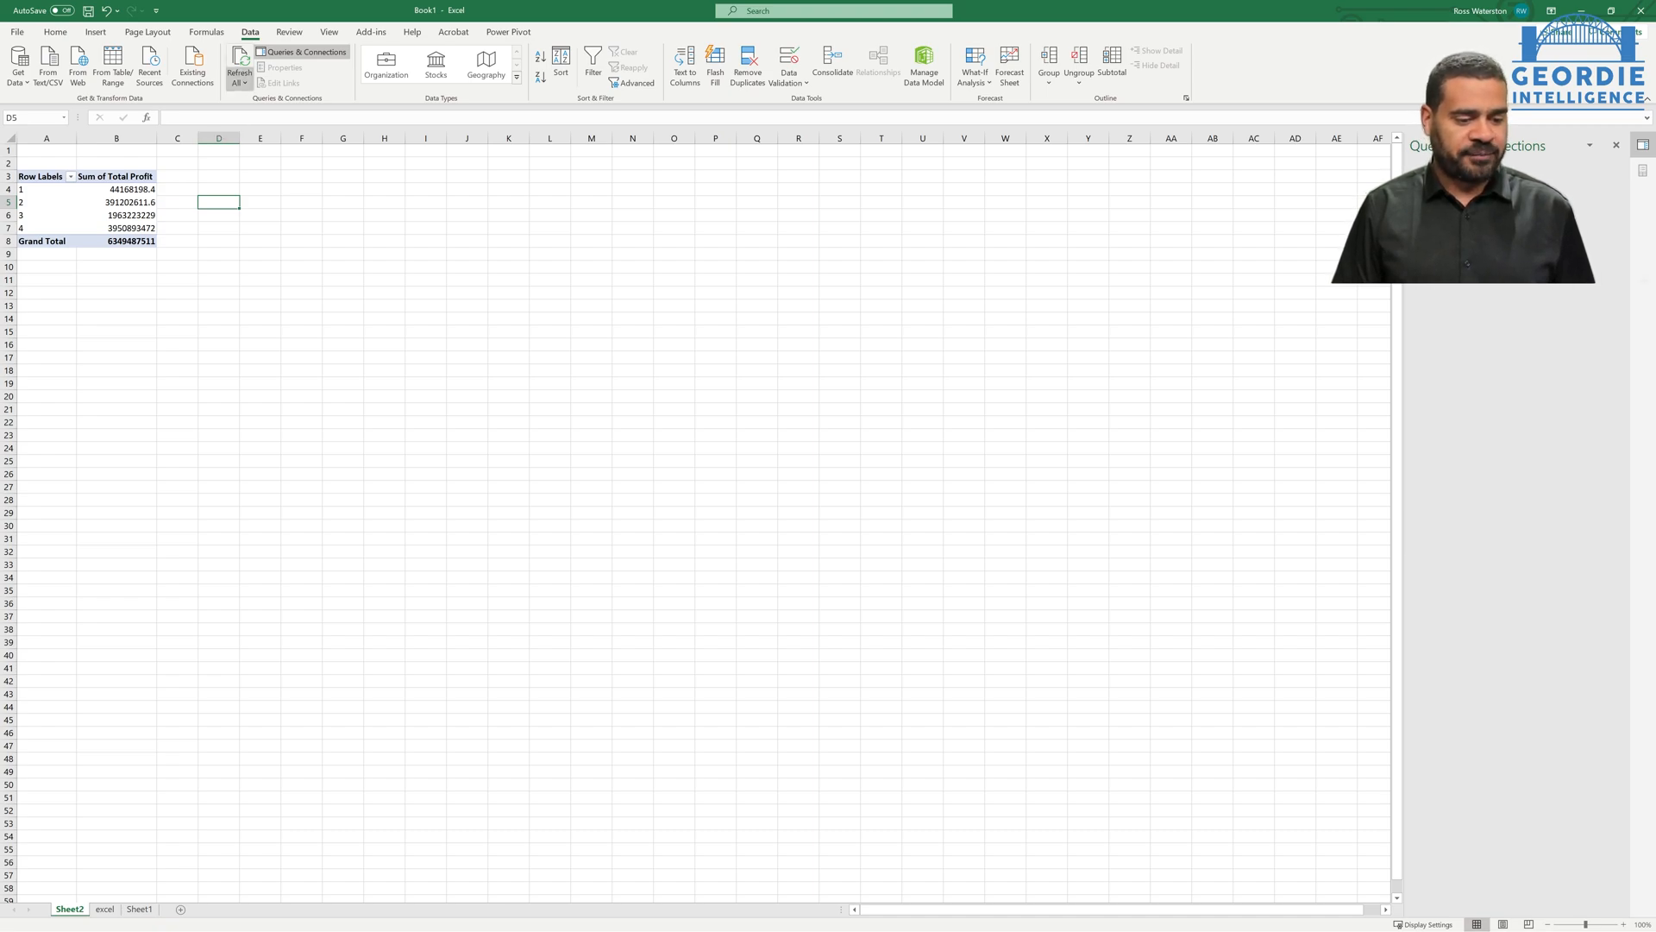
click(268, 101)
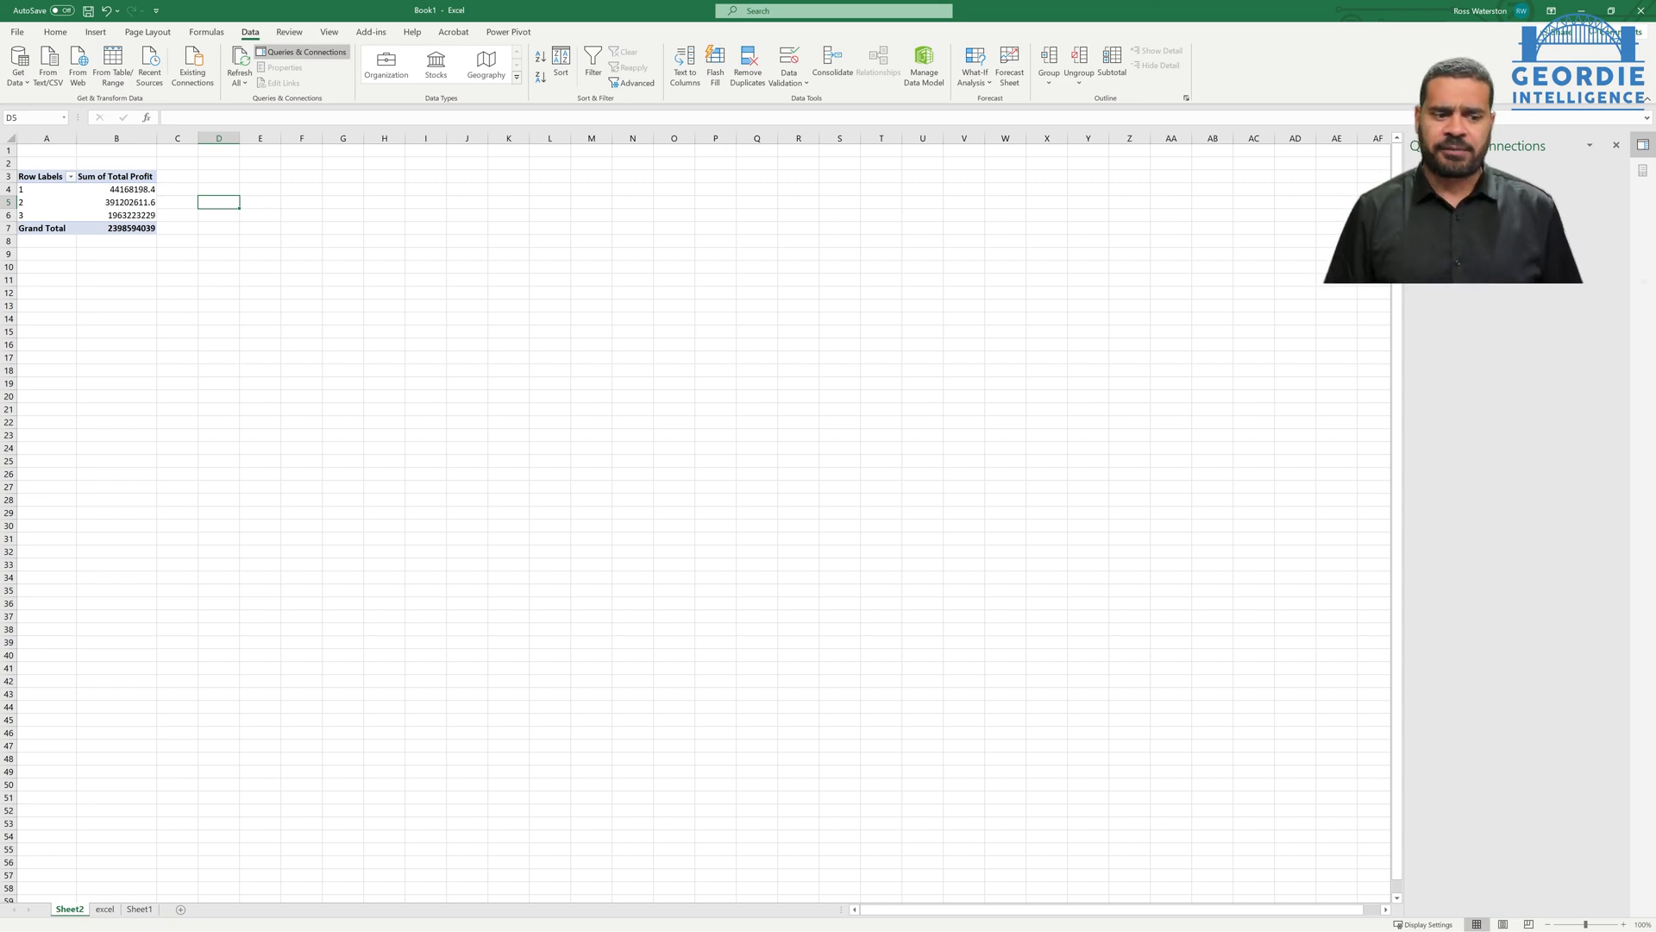
- Move the Index field of the PivotTable from the rows to the report filter
click(117, 216)
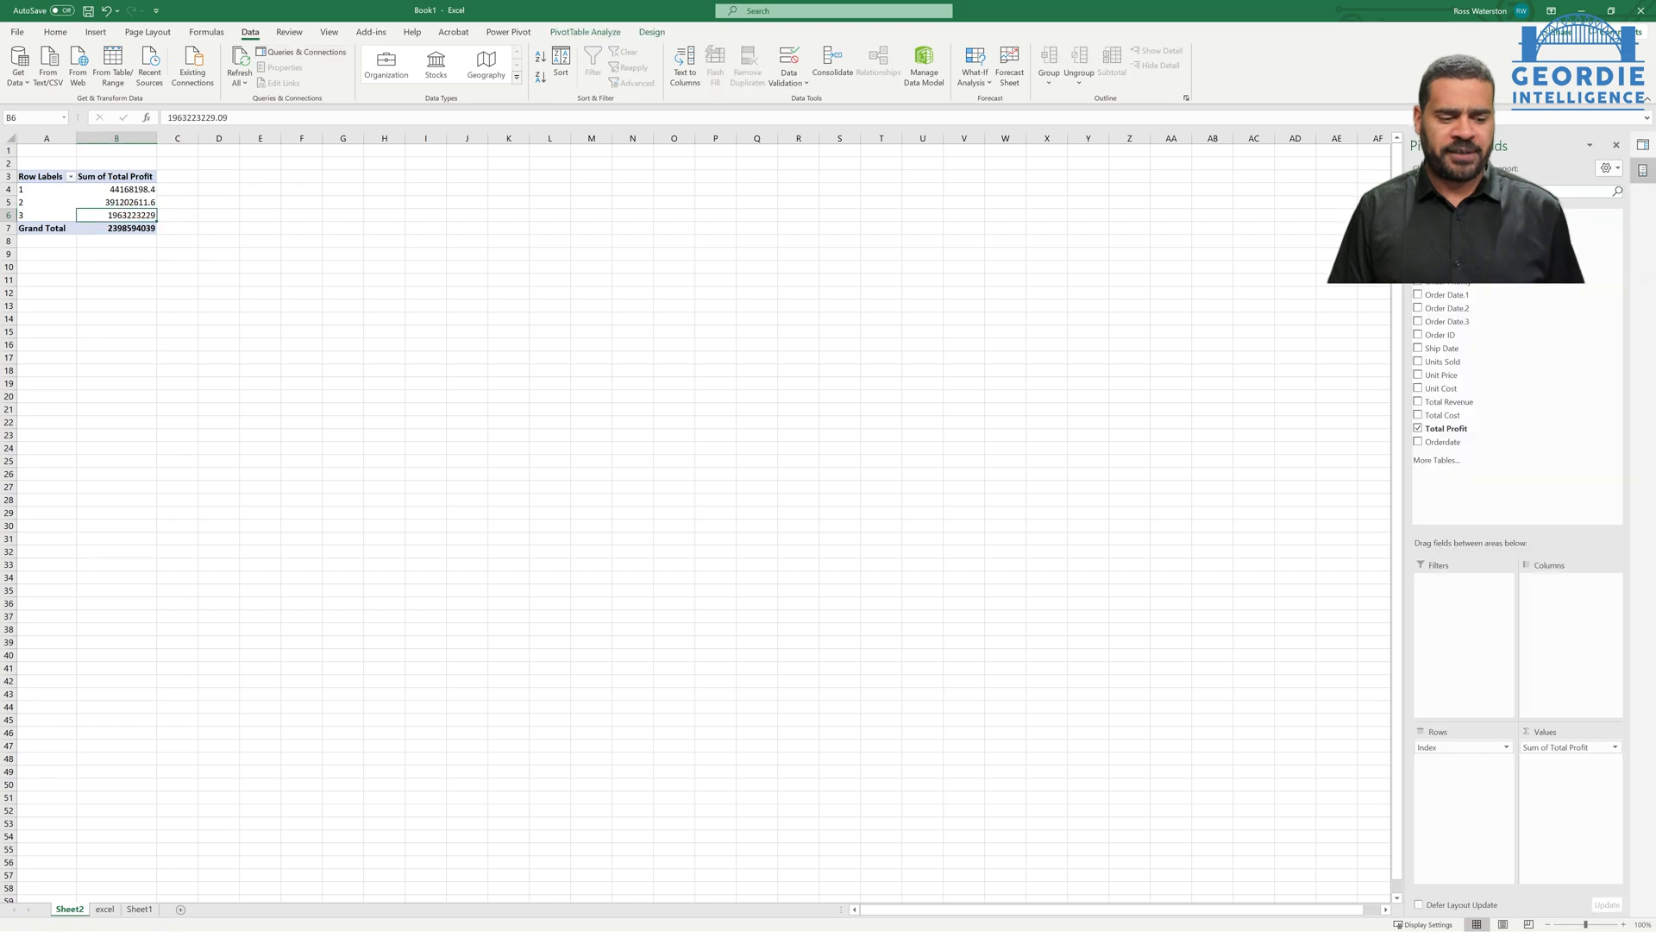
drag(1462, 747, 1464, 581)
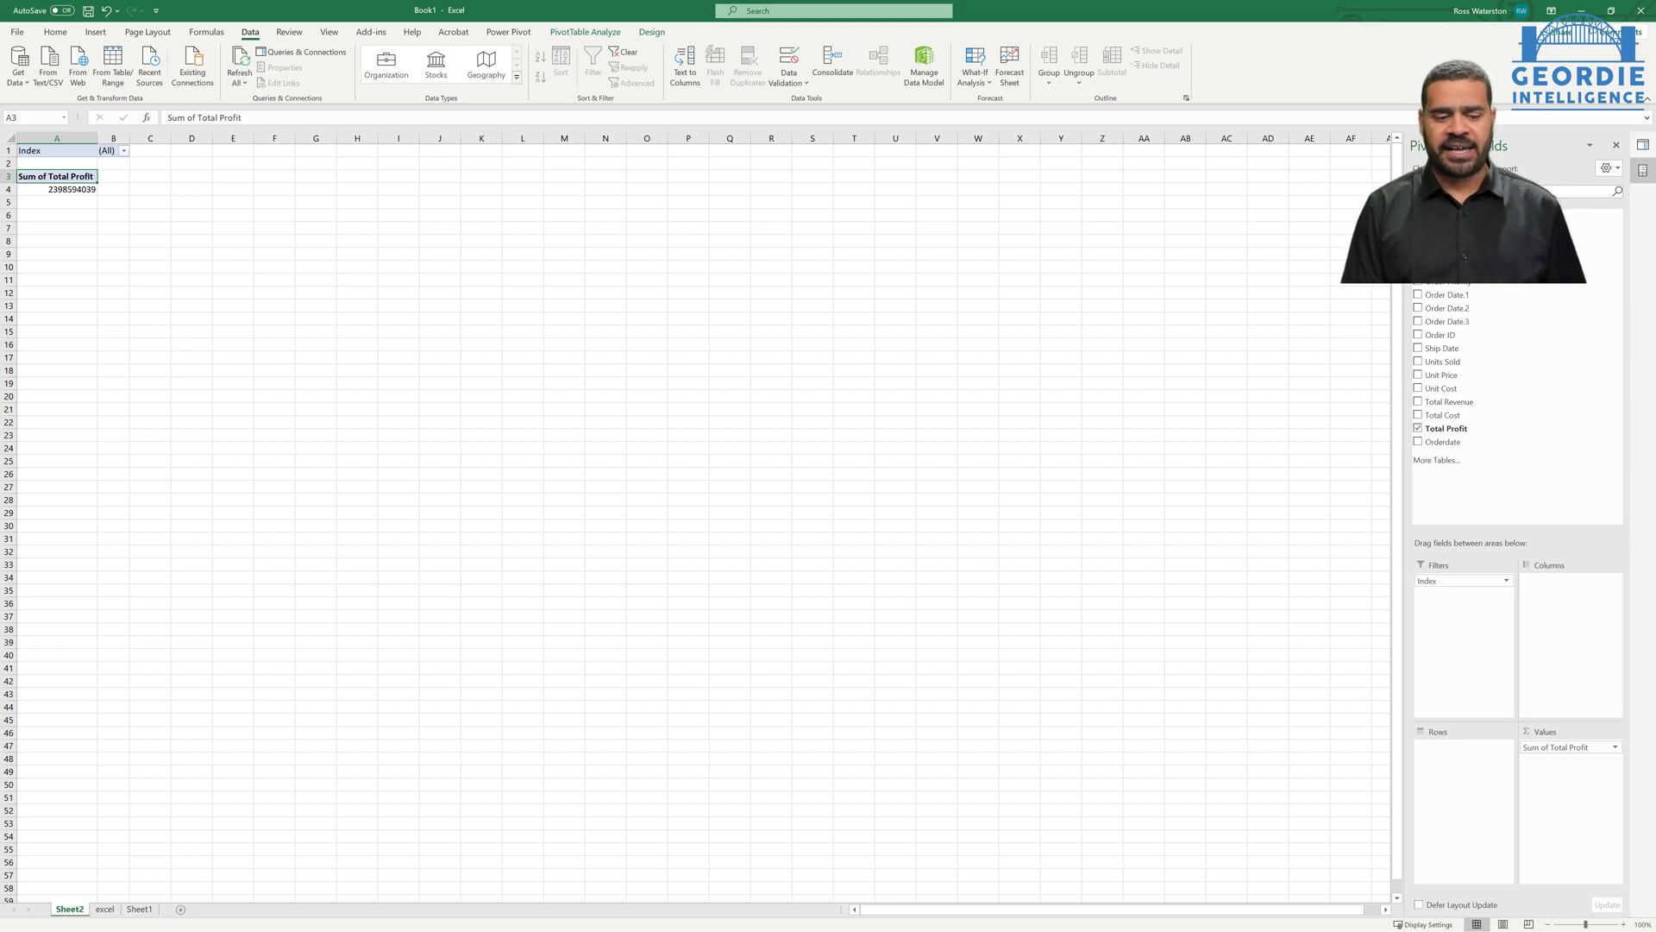
click(1185, 603)
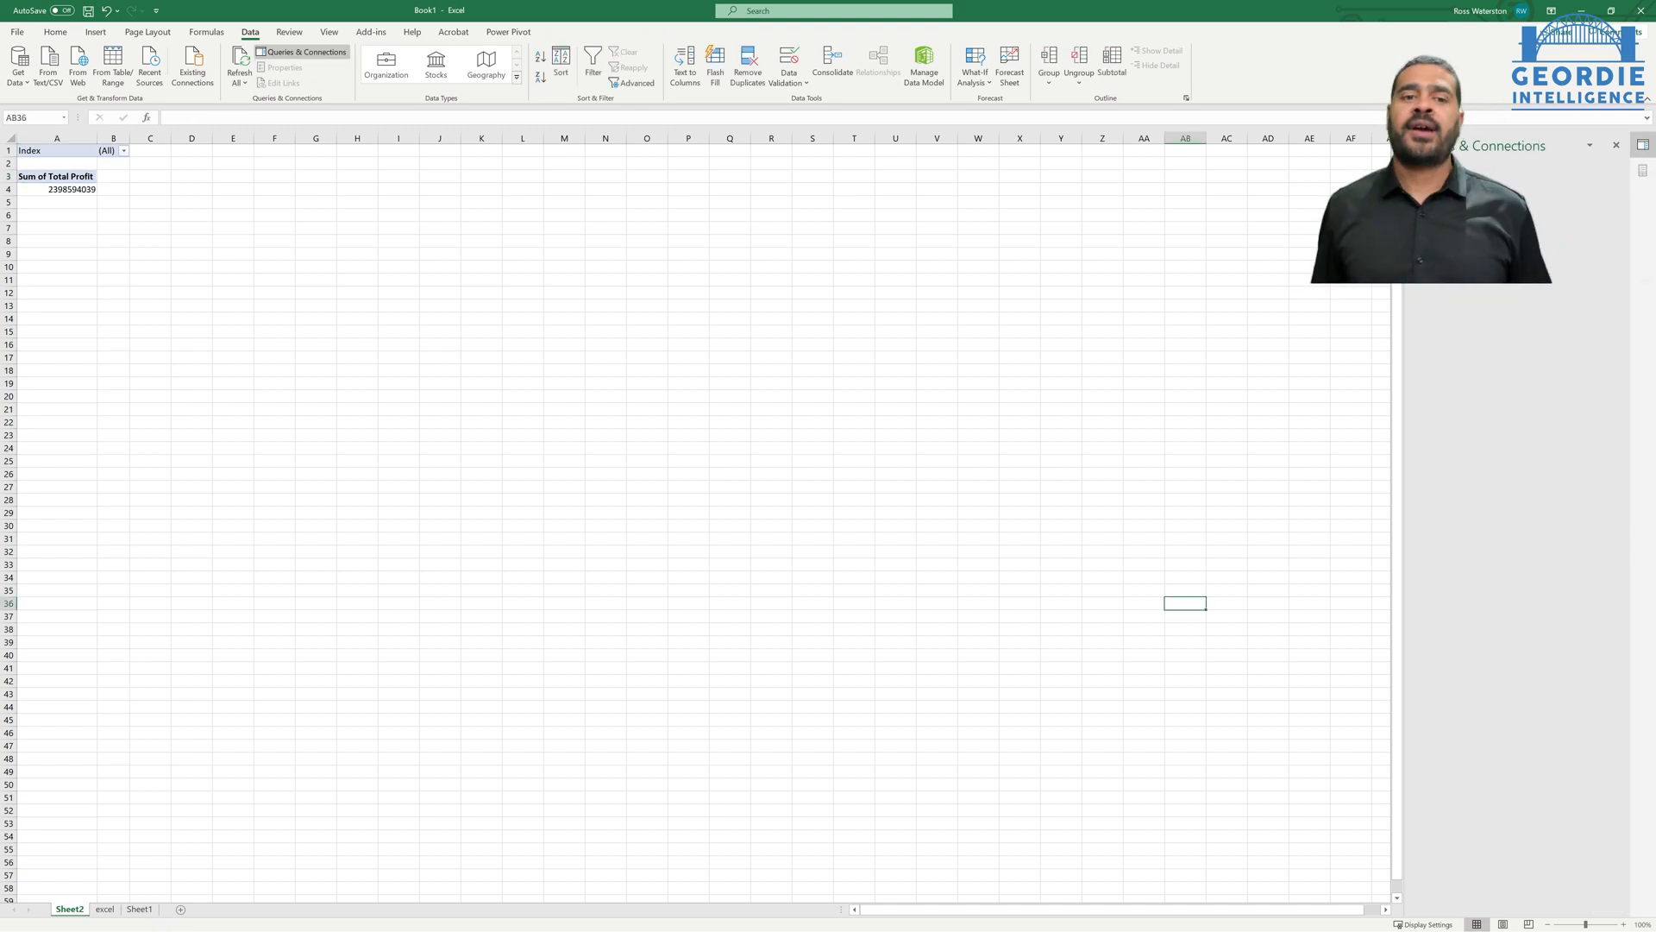